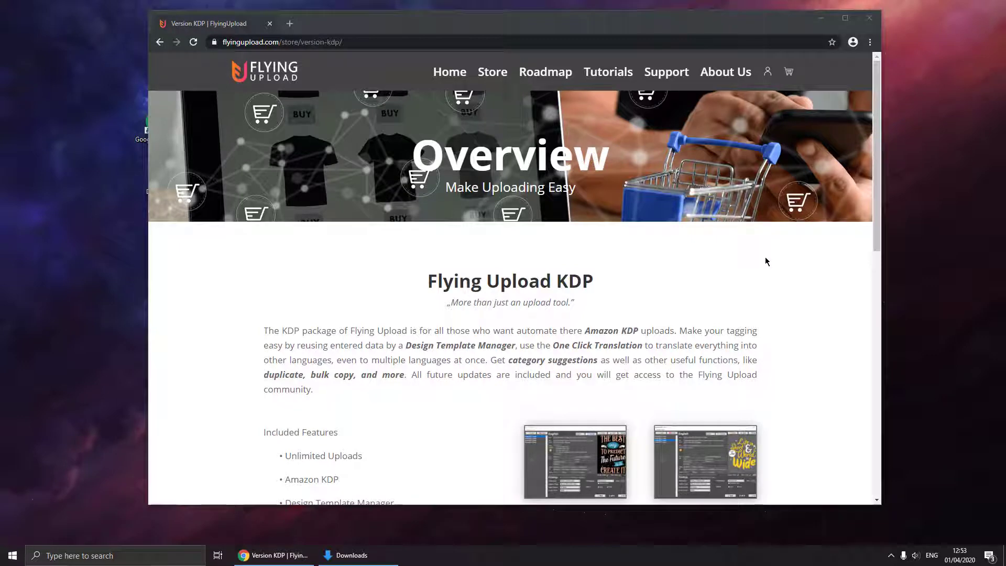
Check out the 24.95€ monthly KDP plan with coupon START4FREE, bringing the total to 0.00€.
scroll(733, 265, "down", 8)
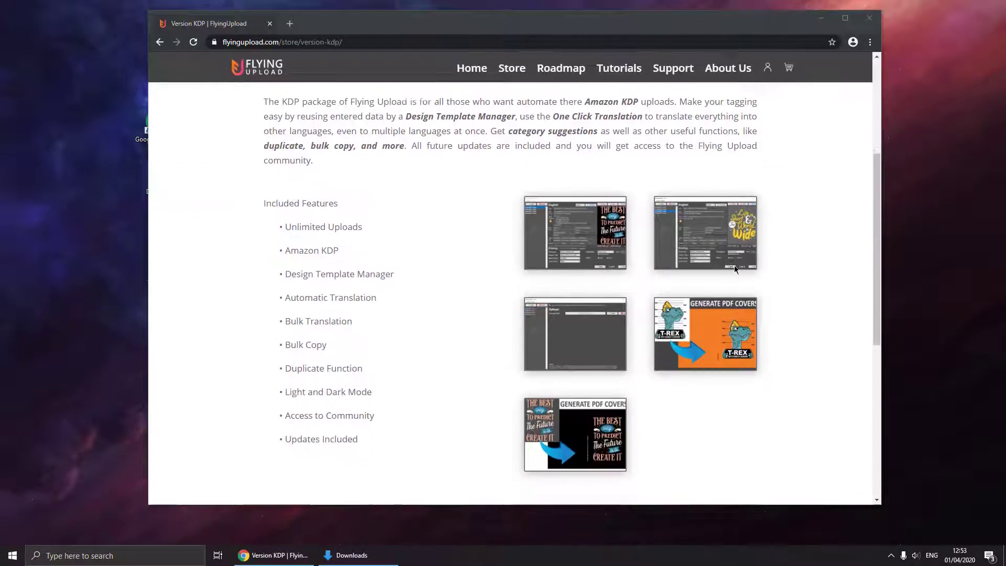
left_click(444, 392)
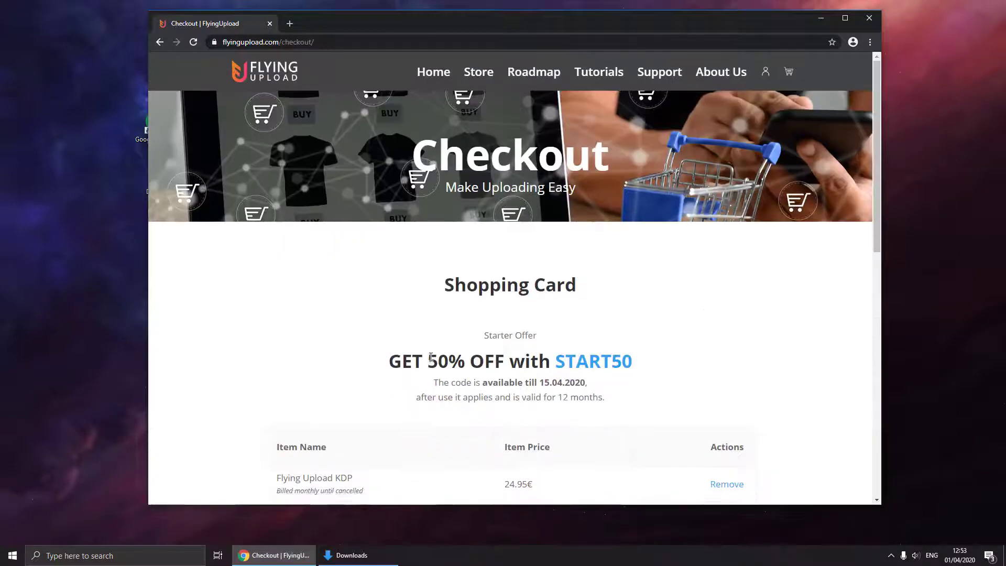
scroll(430, 357, "down", 5)
left_click(427, 356)
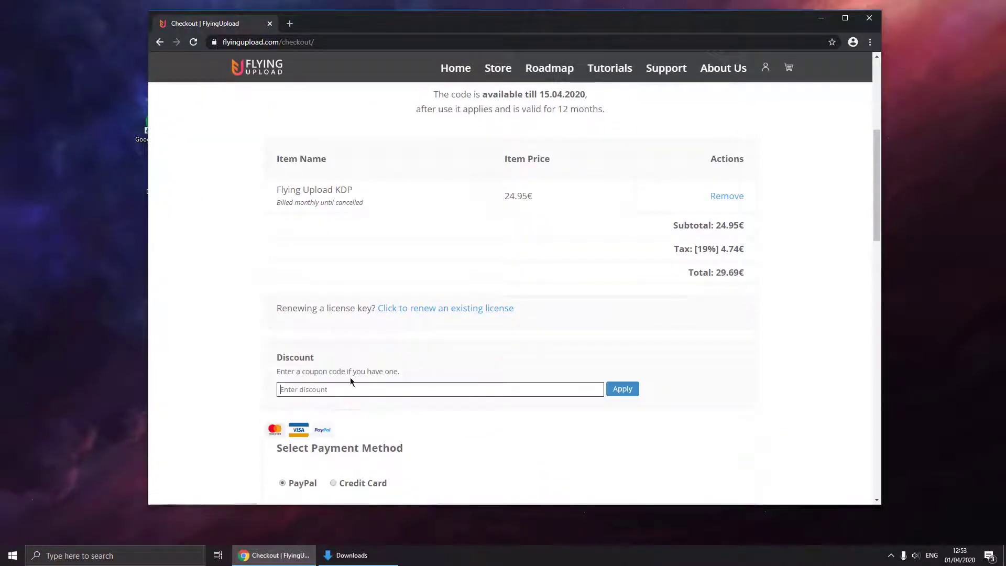
scroll(346, 370, "down", 1)
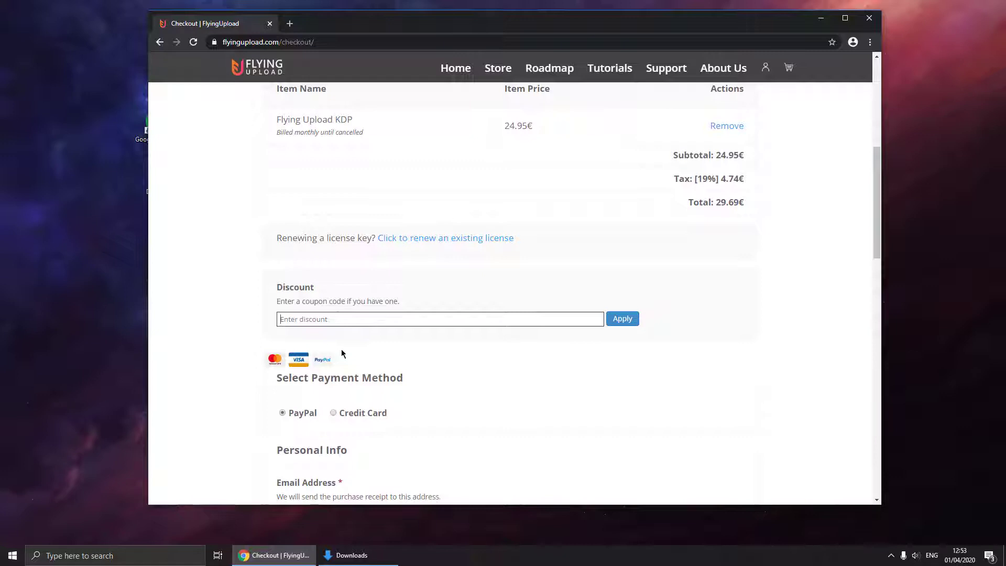
type("START4FREE")
key("Return")
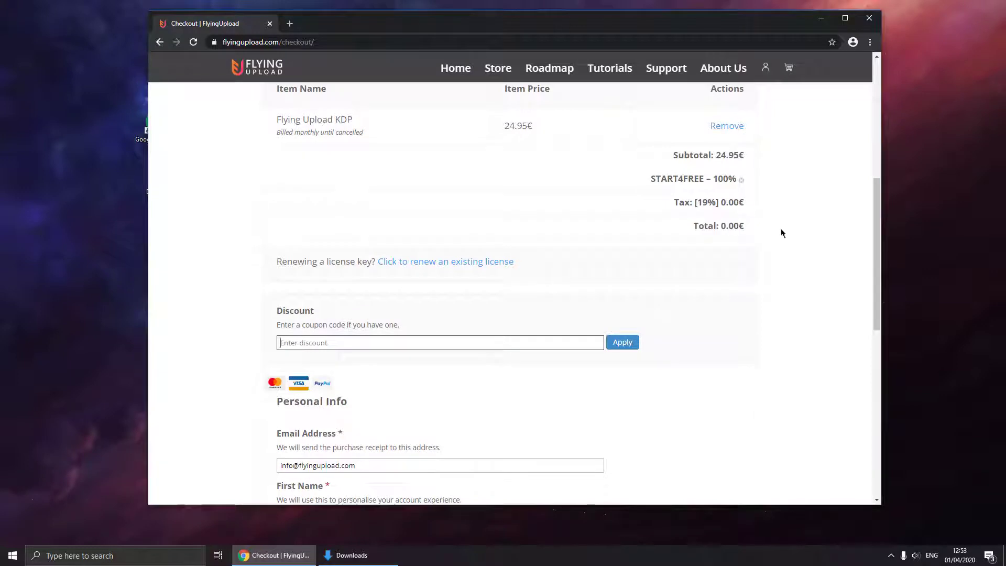
scroll(557, 251, "down", 4)
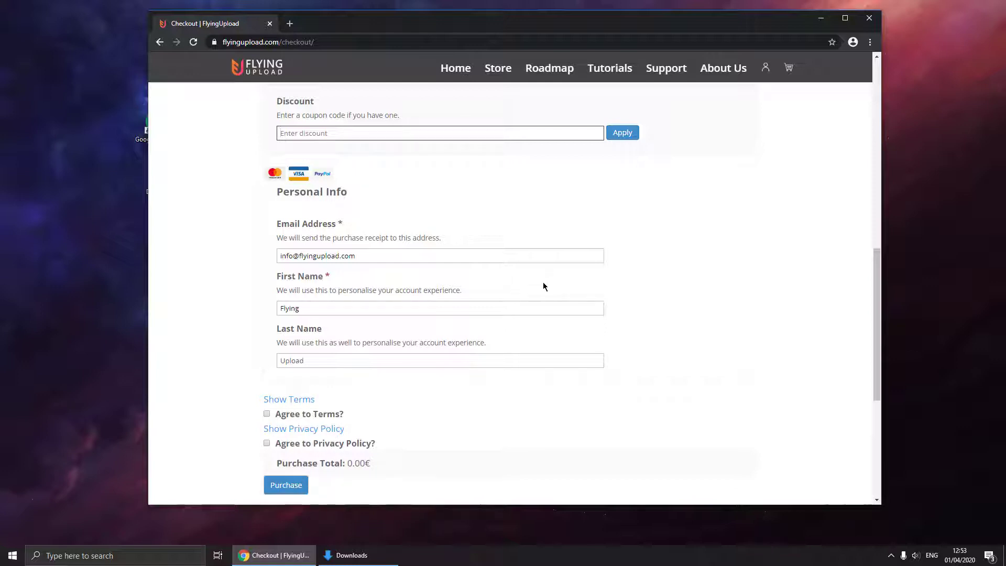
Download the 43.1 MB FlyingUploadKDP-Windows zip from the account's Downloads list.
left_click(765, 76)
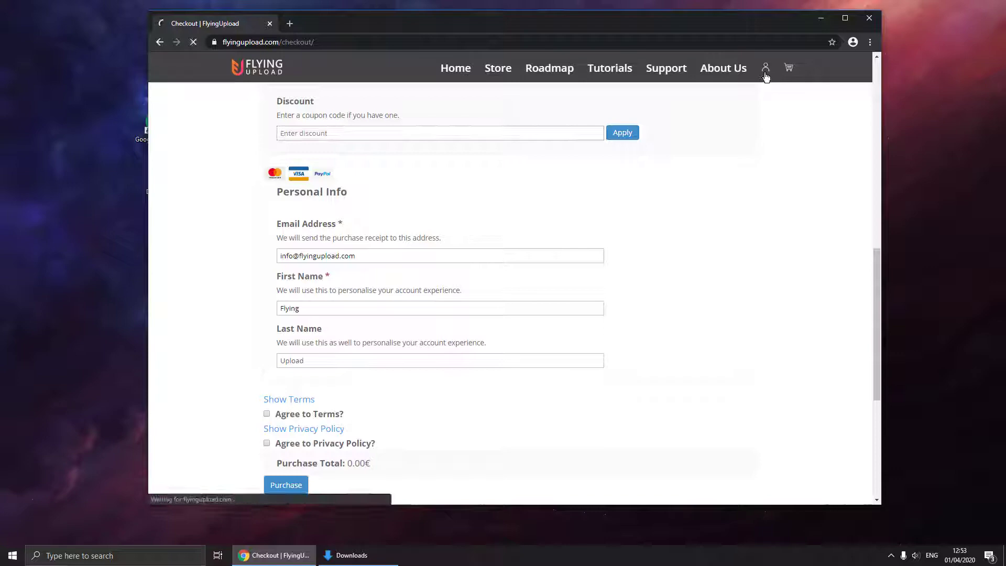
scroll(611, 182, "down", 10)
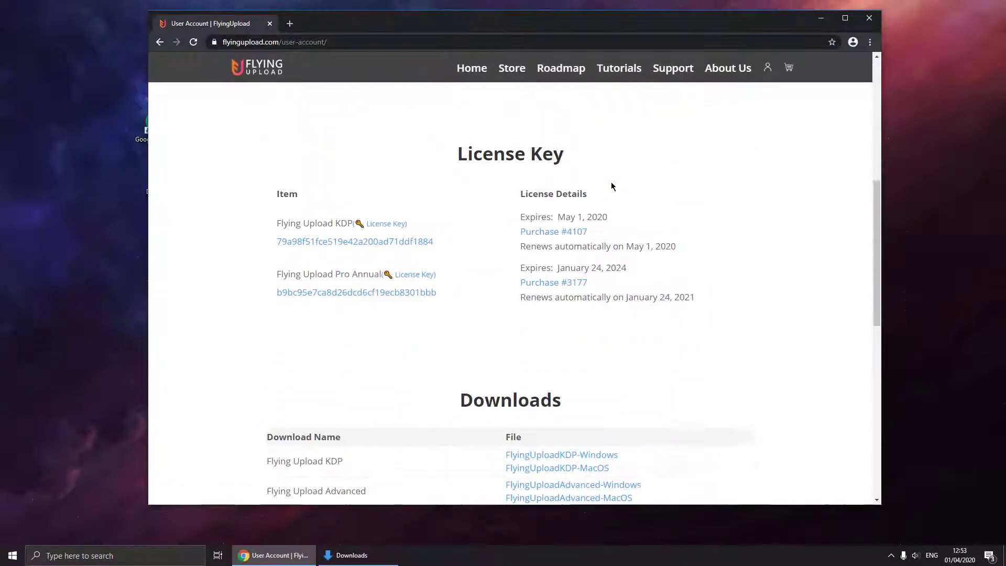
scroll(611, 182, "down", 1)
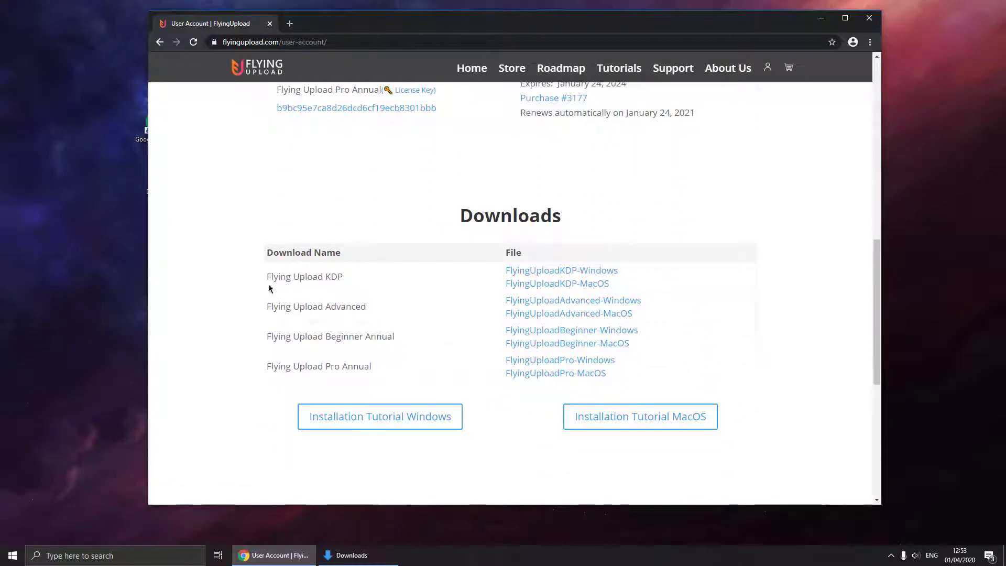
left_click_drag(270, 279, 337, 278)
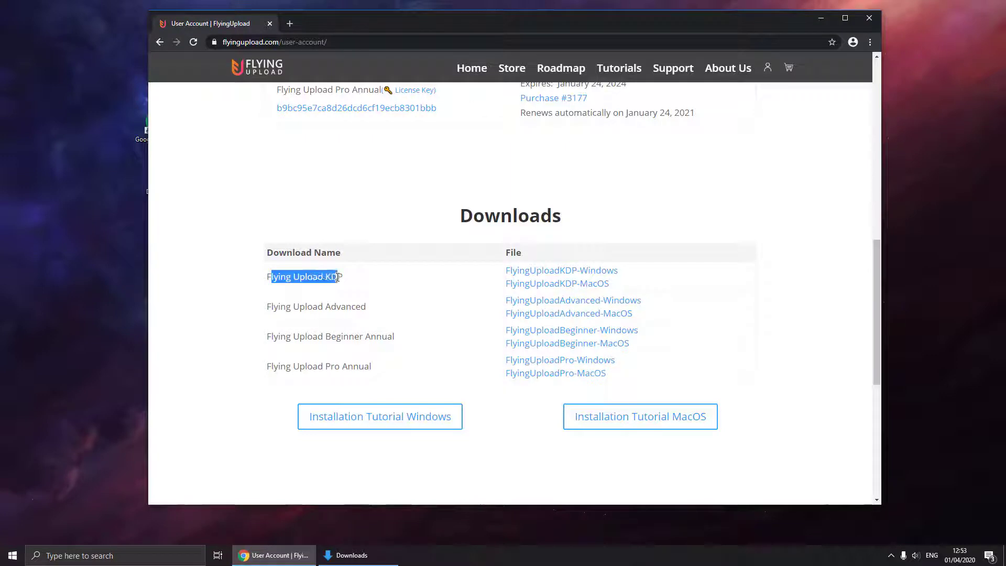
left_click(533, 273)
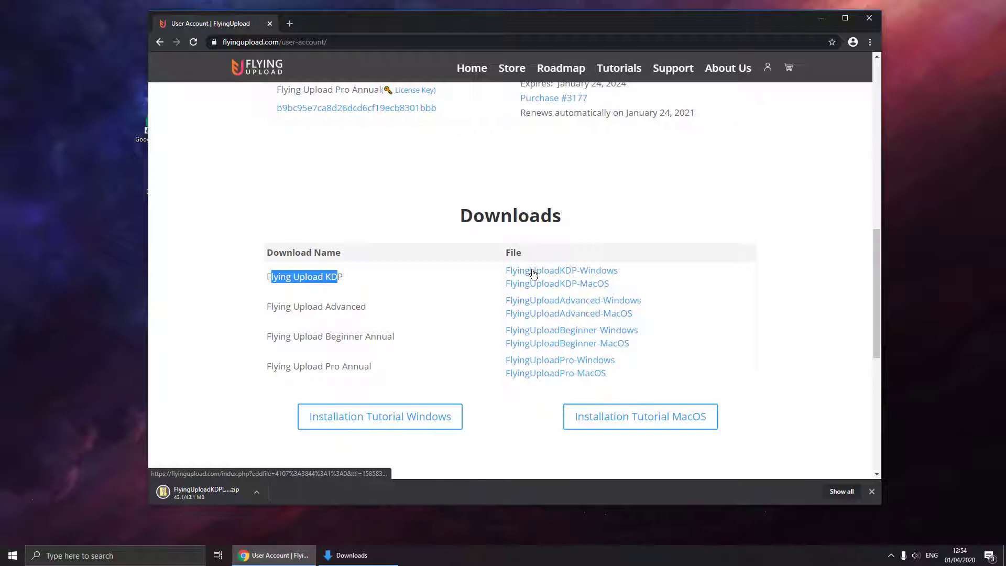
Extract the downloaded launcher zip into the suggested FlyingUploadKDPLauncher-windows folder.
left_click(388, 556)
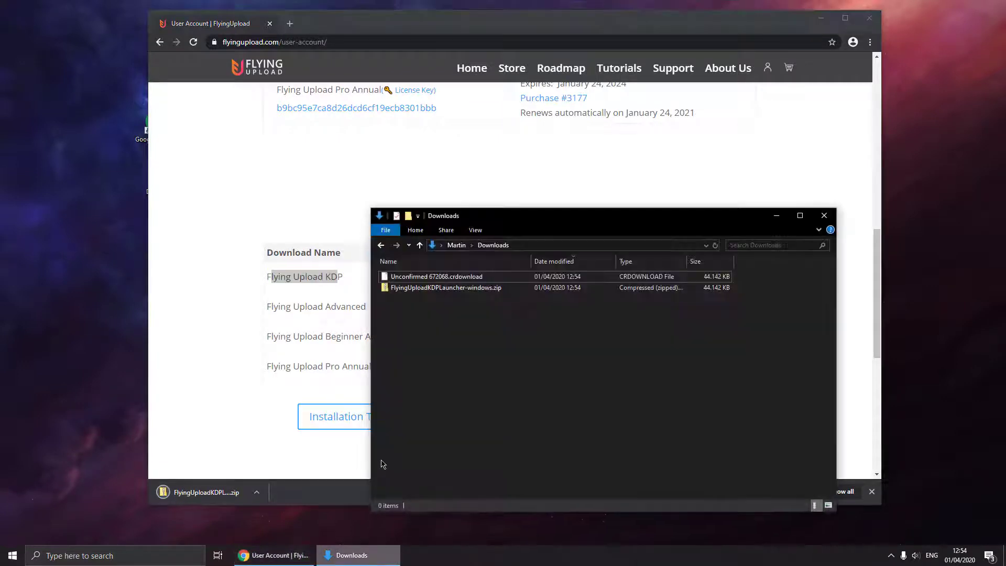
left_click(411, 289)
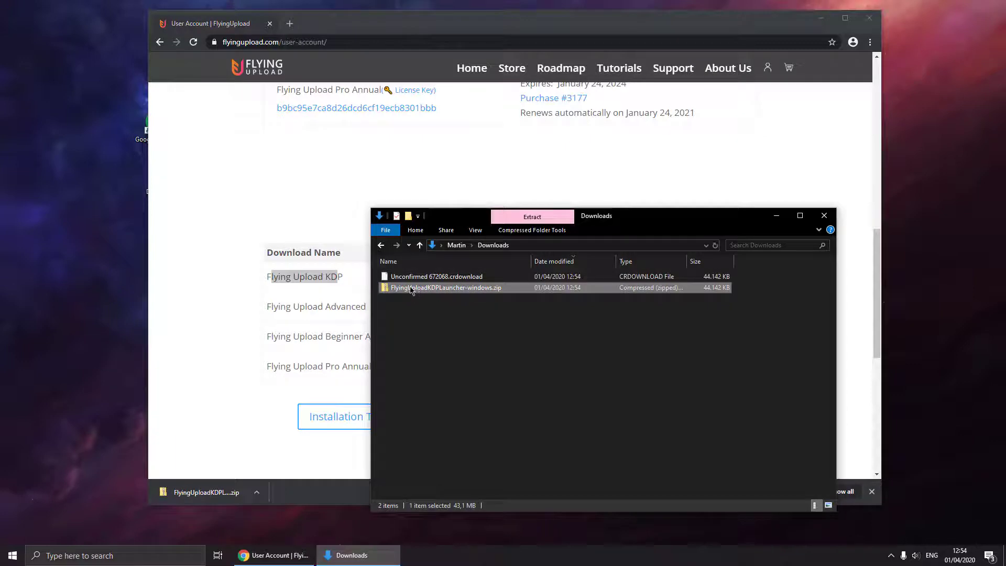
right_click(411, 289)
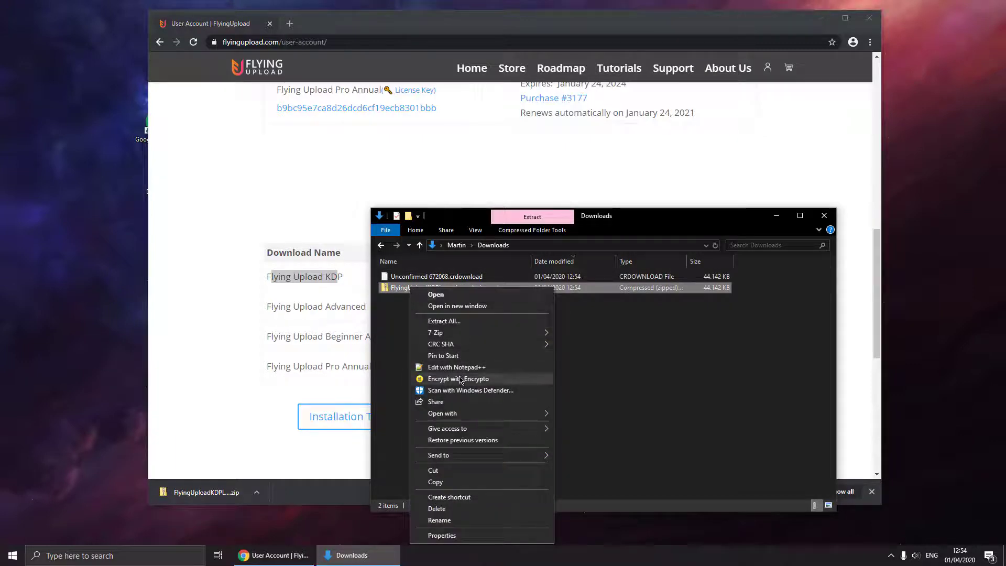
left_click(448, 321)
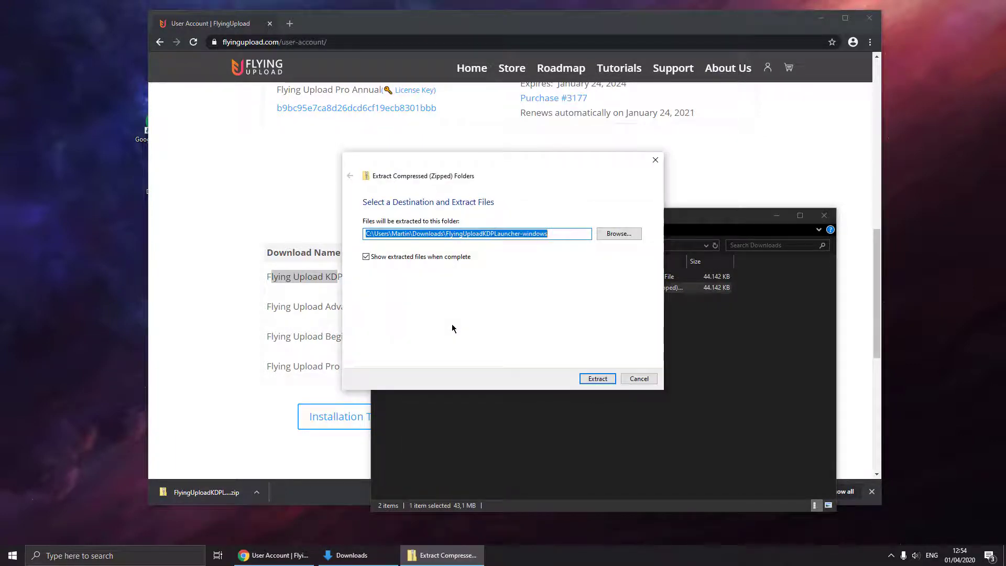
key("Return")
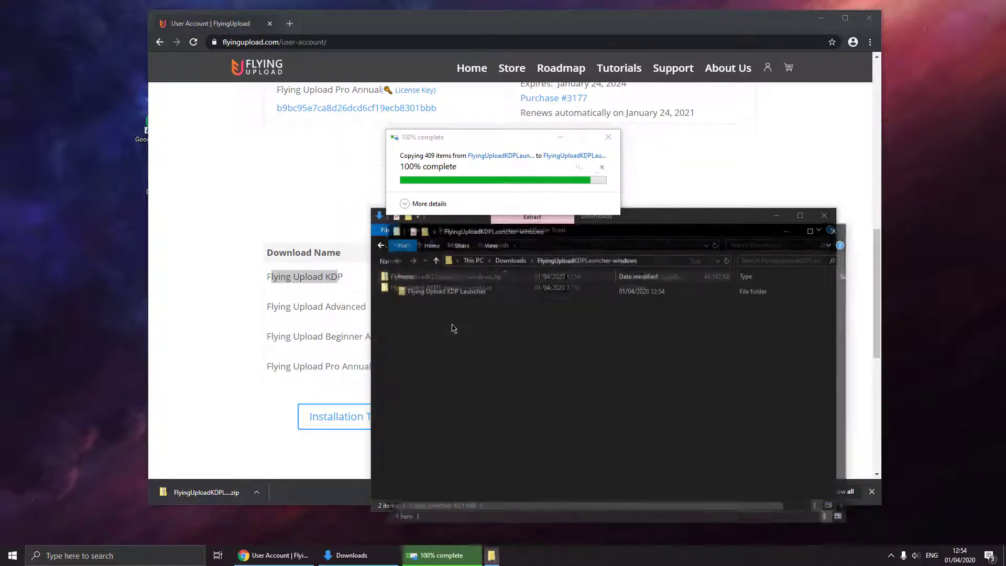
Run the Flying Upload KDP Launcher executable, allowing it past the security warning.
double_click(453, 291)
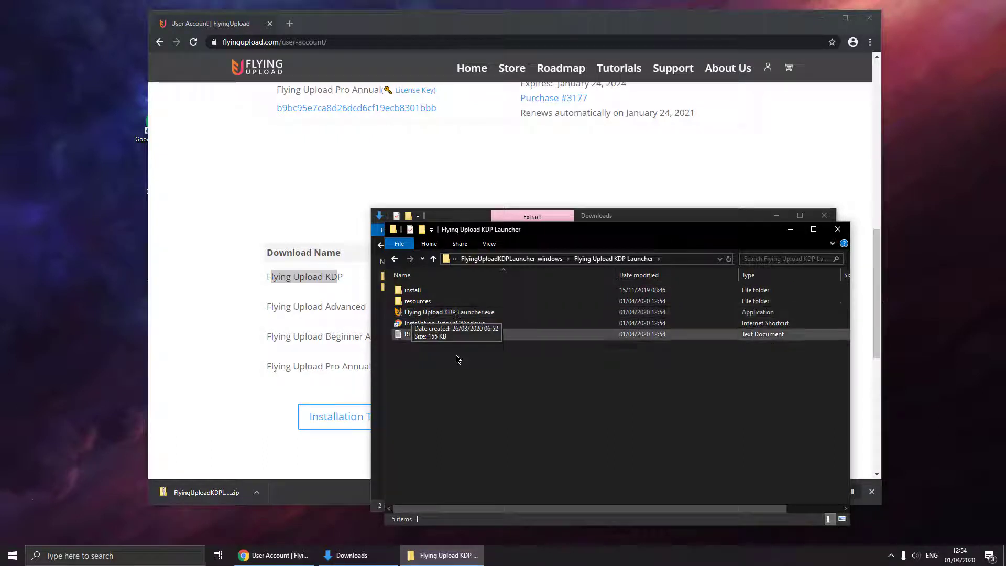
double_click(448, 313)
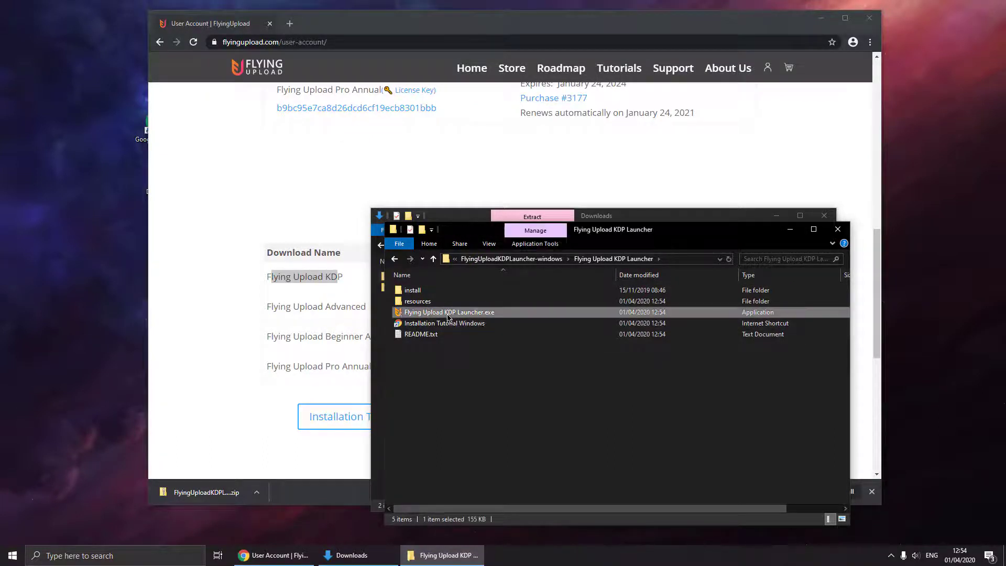
left_click(519, 289)
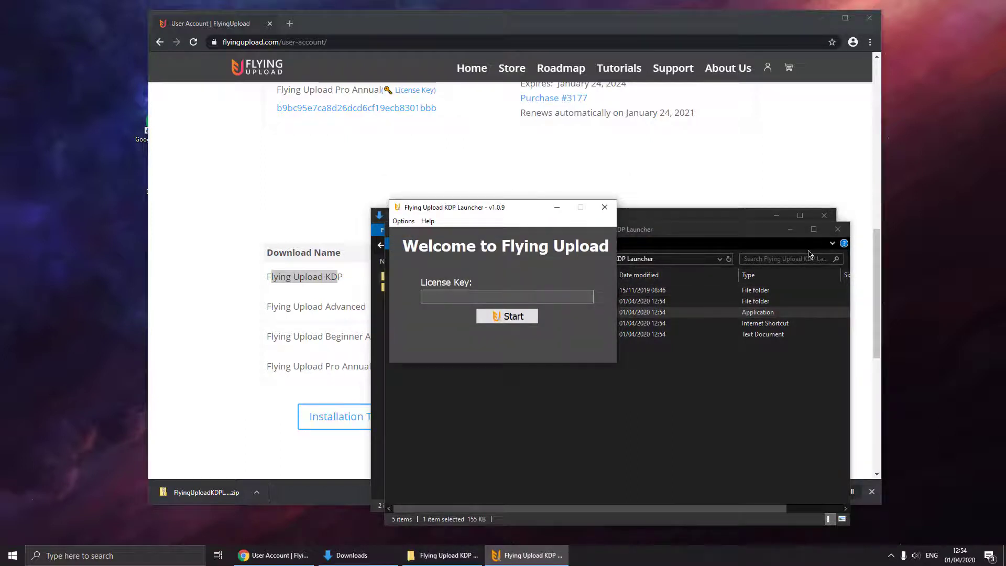
Close the Explorer windows and copy the KDP licence key from the account page.
left_click(837, 229)
left_click(824, 216)
left_click(789, 207)
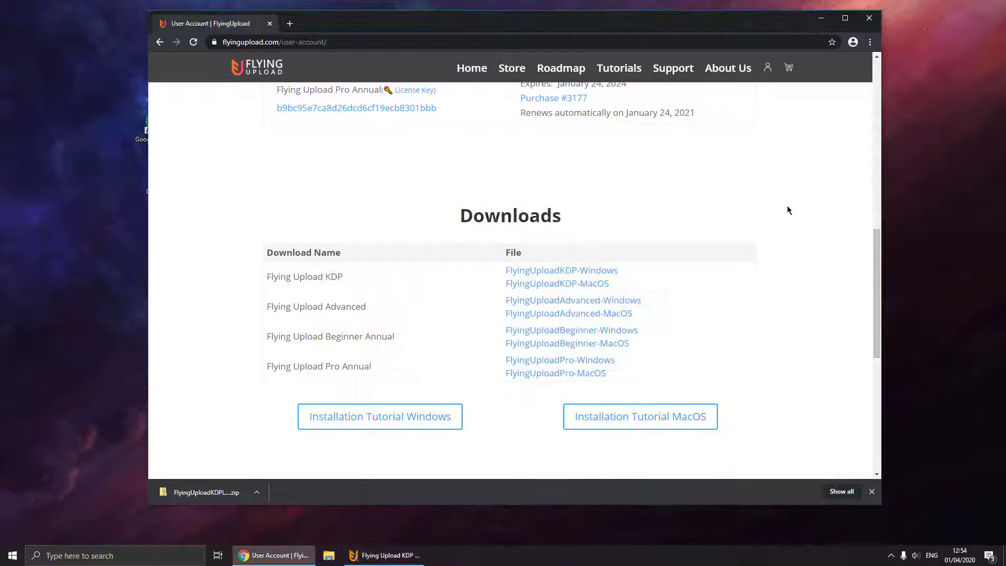
scroll(667, 270, "up", 4)
scroll(668, 271, "up", 1)
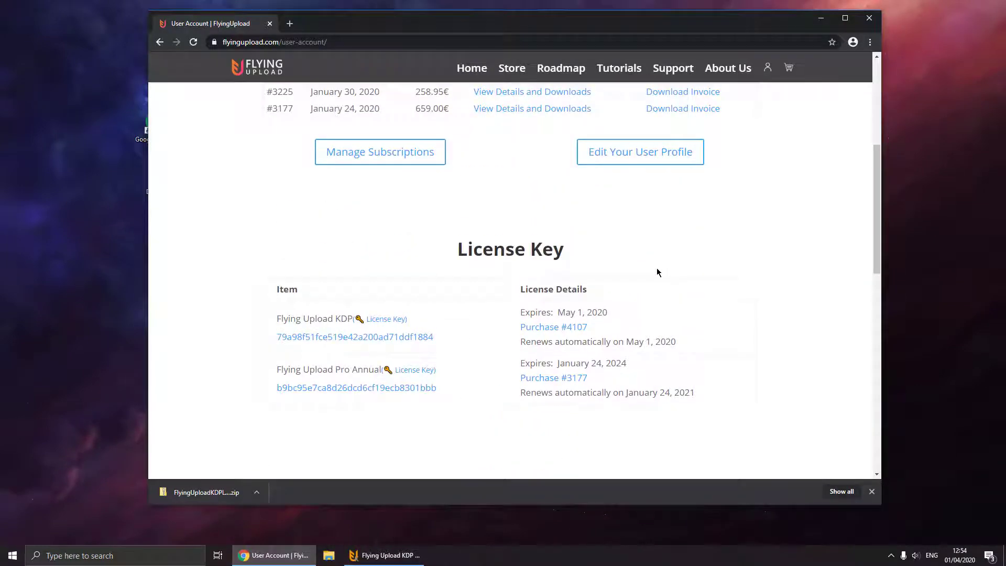
double_click(344, 338)
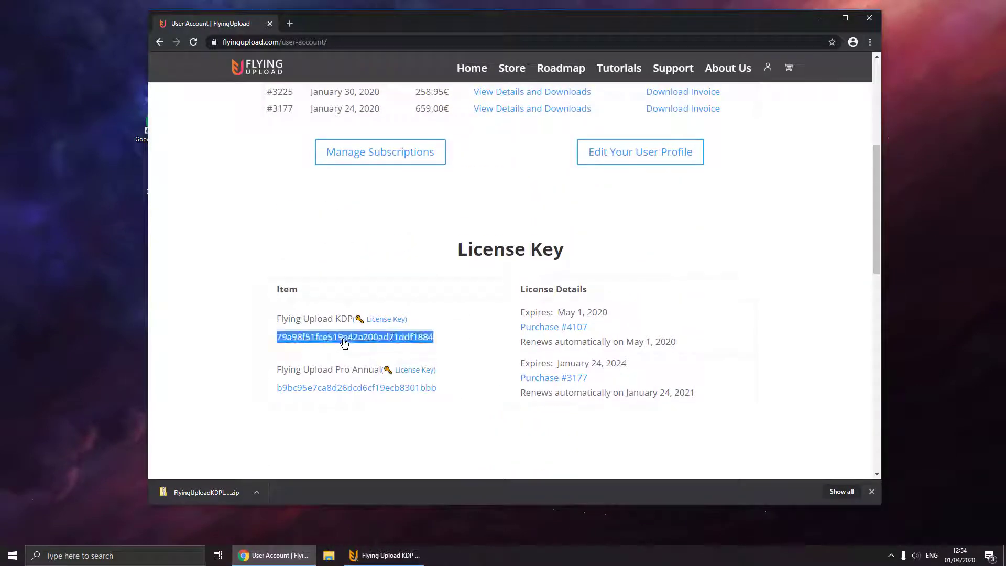
key("ctrl+c")
Paste the licence key into the Launcher, start it, and minimise the browser.
left_click(384, 554)
left_click(494, 296)
key("ctrl+v")
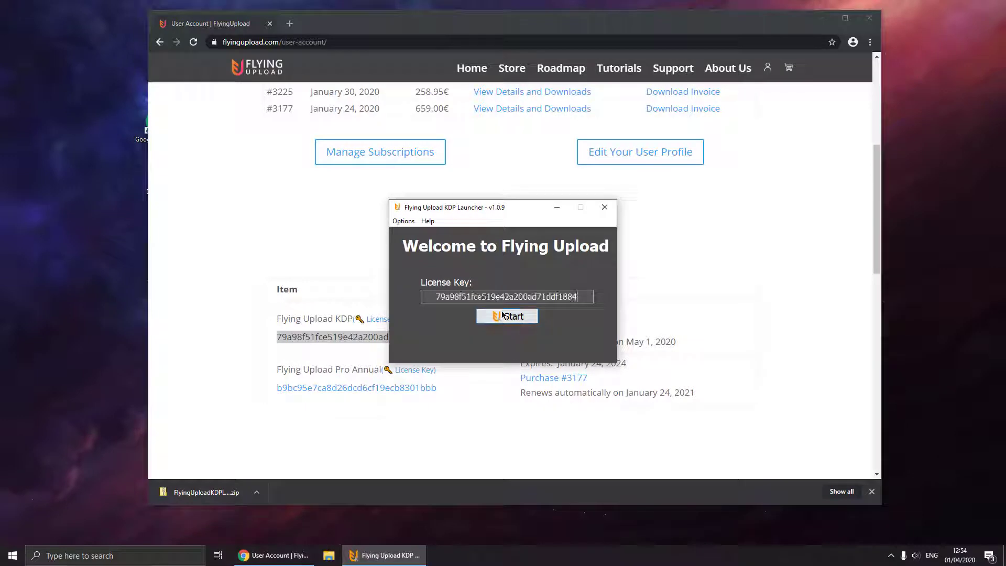
left_click(502, 316)
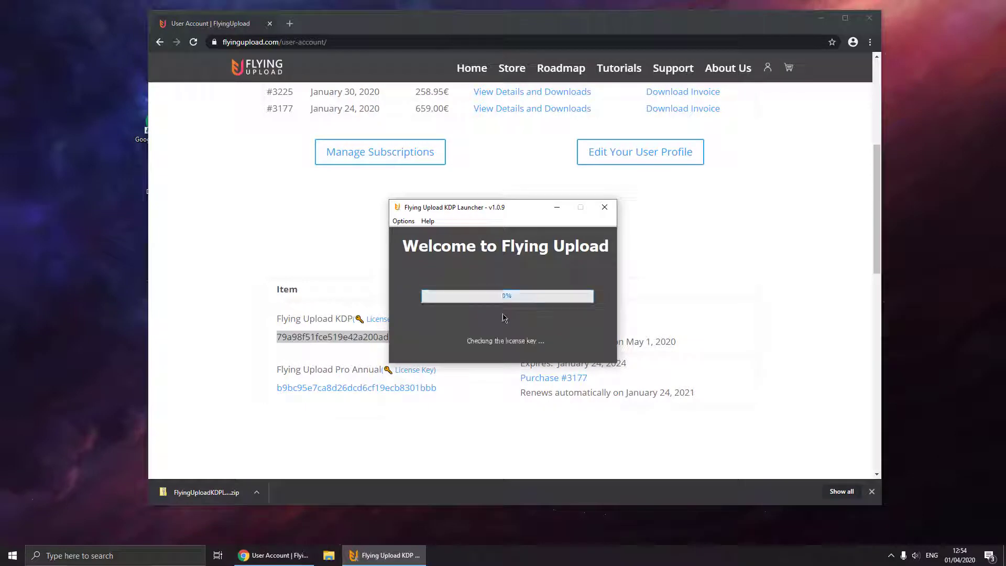
left_click(821, 17)
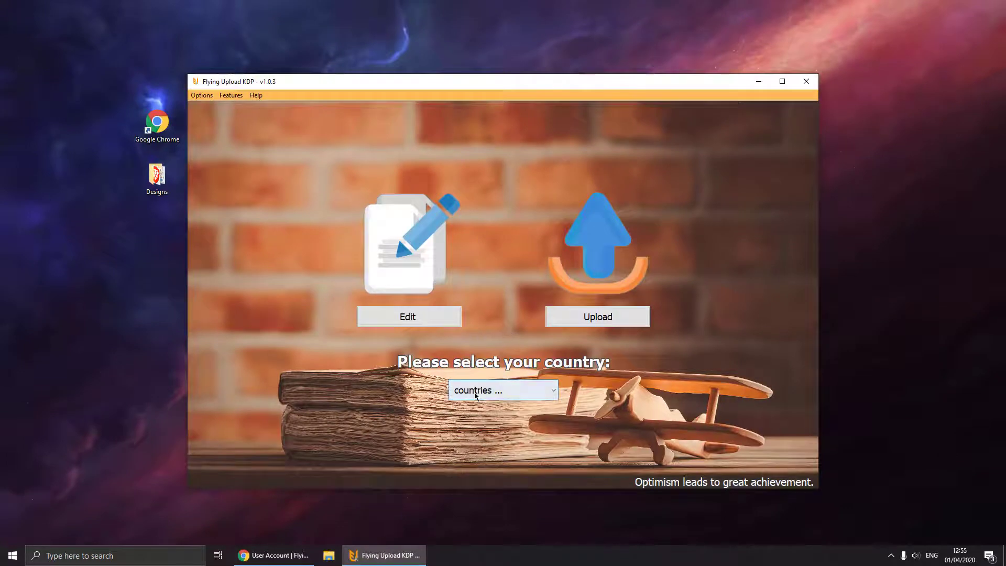
Choose Germany (DE) as the country and start editing new book listings.
left_click(474, 391)
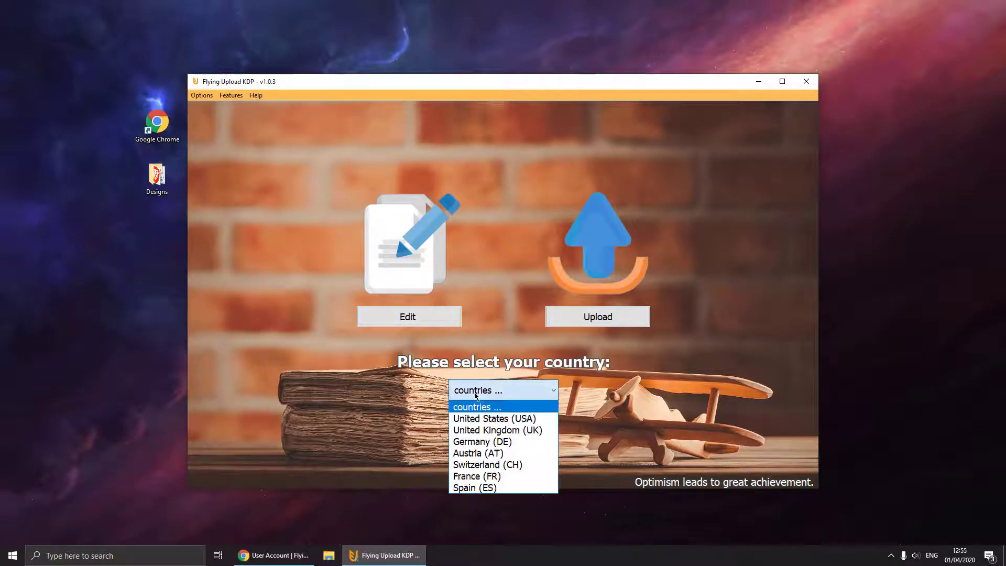
left_click(480, 442)
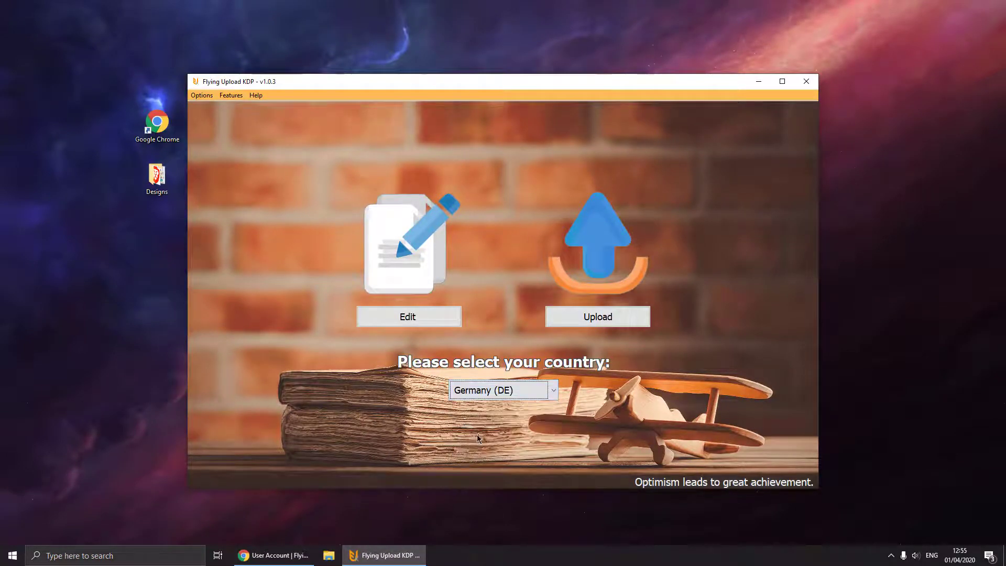
left_click(408, 317)
Load DesignKDP-1 to DesignKDP-4.png from the Designs folder and select the first design.
double_click(156, 177)
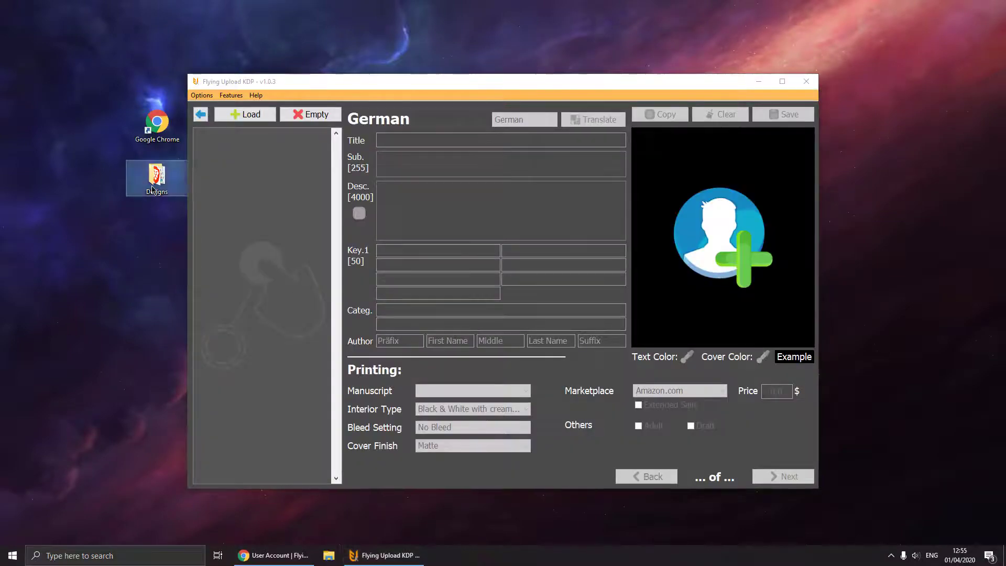
left_click_drag(407, 360, 676, 259)
left_click_drag(411, 286, 253, 167)
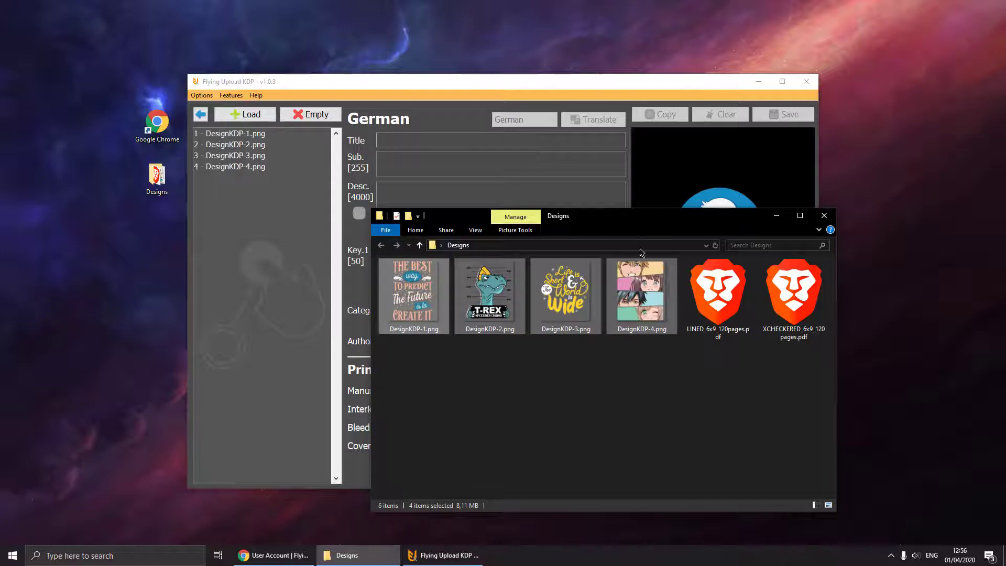
left_click(458, 79)
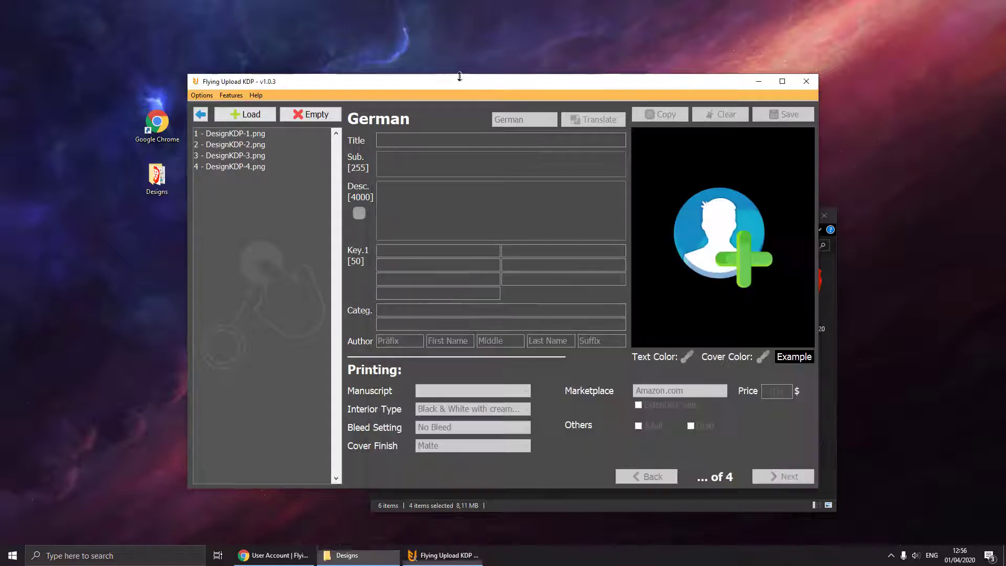
left_click(259, 135)
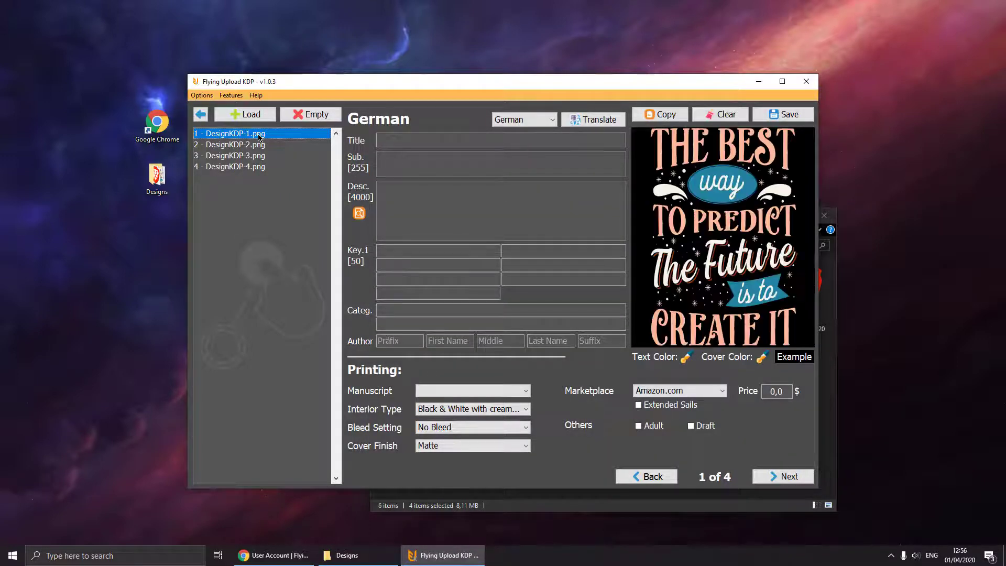
Check the empty Manuscript list, then clear the selection in the Designs folder.
left_click(455, 391)
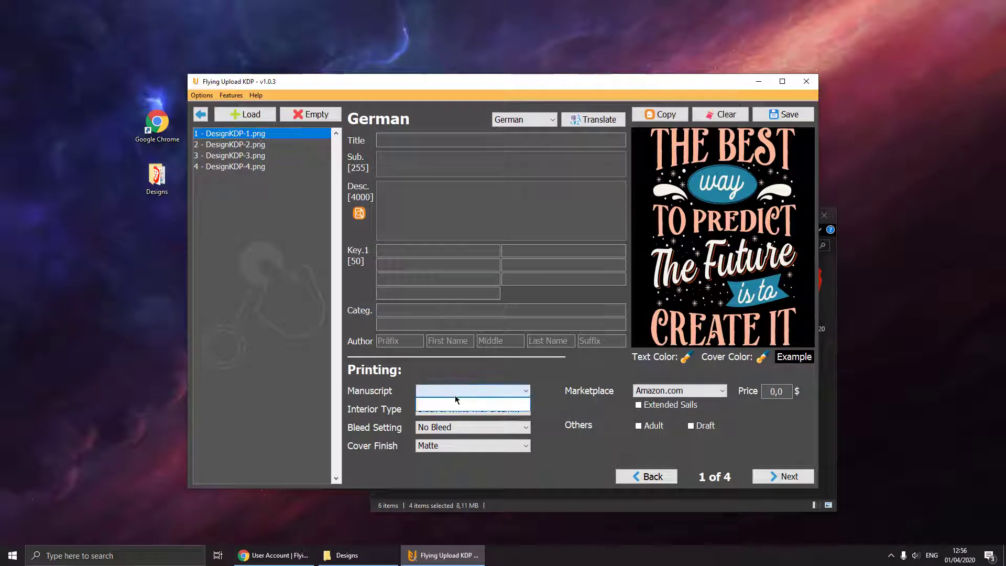
left_click(450, 396)
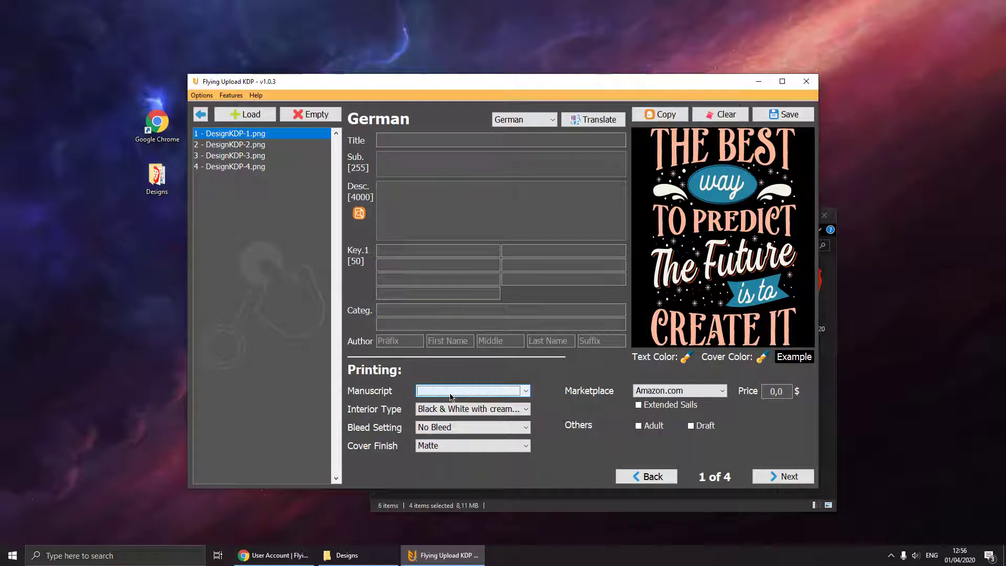
left_click(345, 555)
left_click(717, 378)
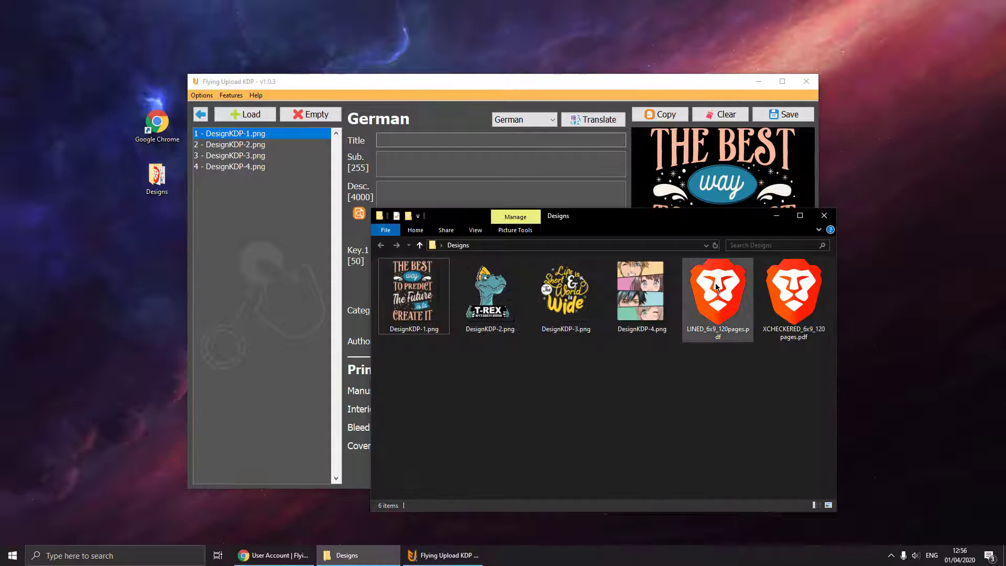
Preview LINED_6x9_120pages.pdf in Brave, close it, and open Flying Upload's Options menu.
left_click(728, 301)
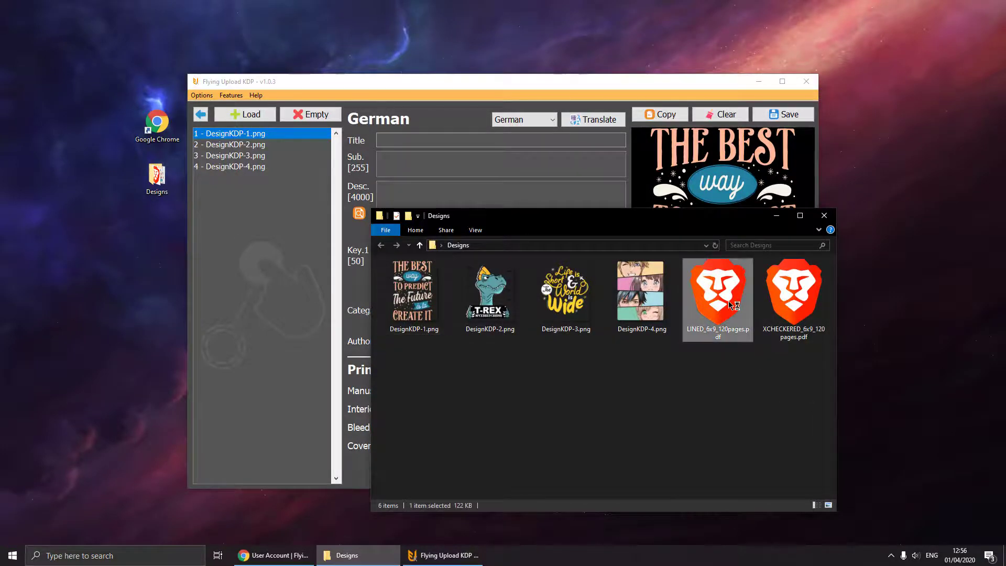
scroll(590, 306, "down", 8)
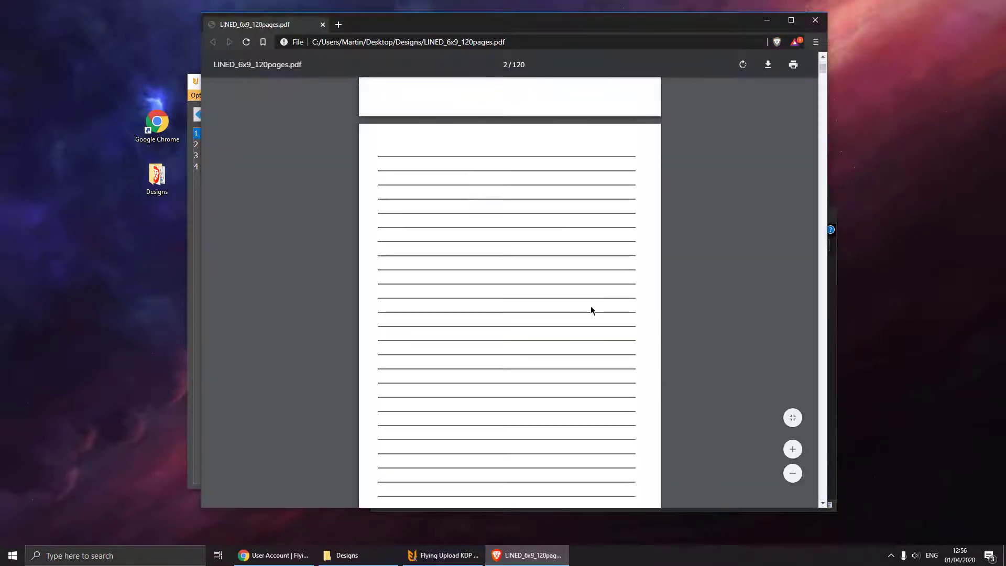
scroll(590, 309, "down", 15)
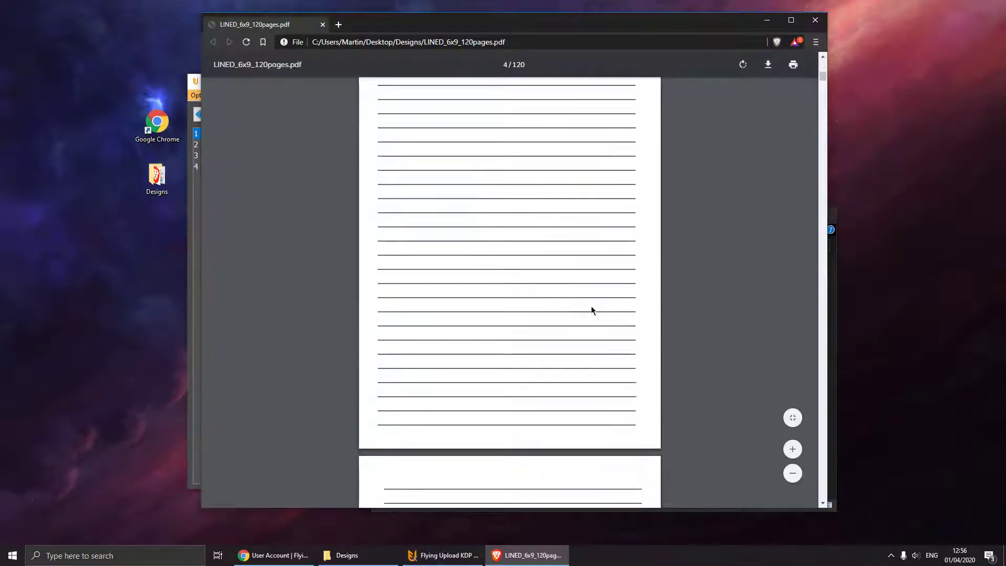
left_click(815, 21)
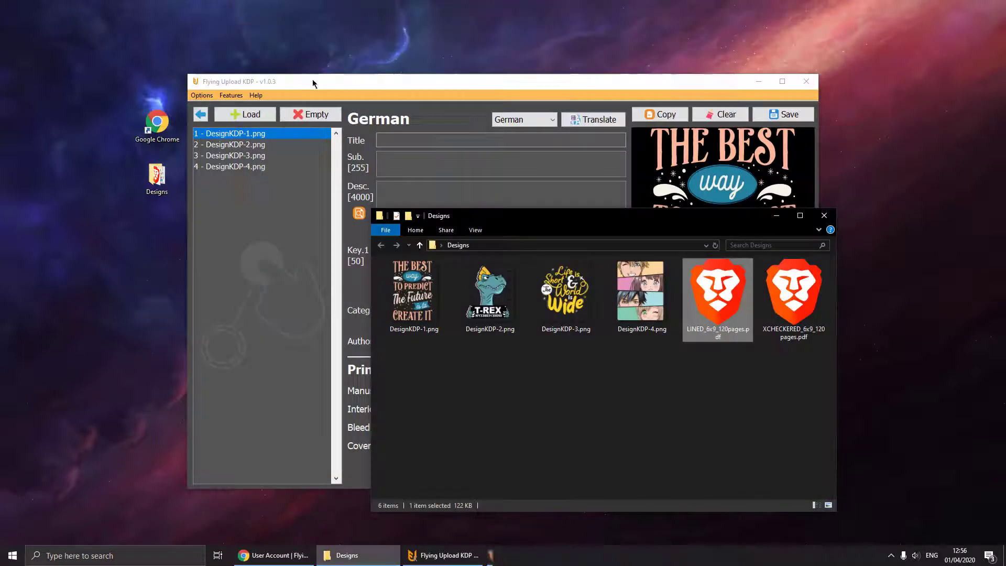
left_click(199, 95)
In Settings, try Light Mode, return to Dark Mode, and set Speed to Fast.
left_click(215, 138)
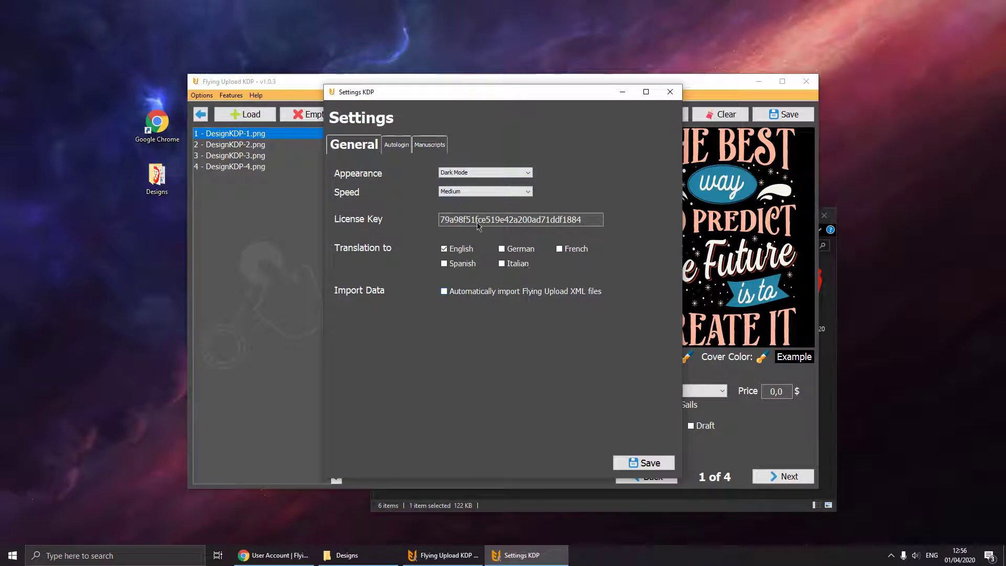
left_click(461, 172)
left_click(457, 189)
left_click(457, 172)
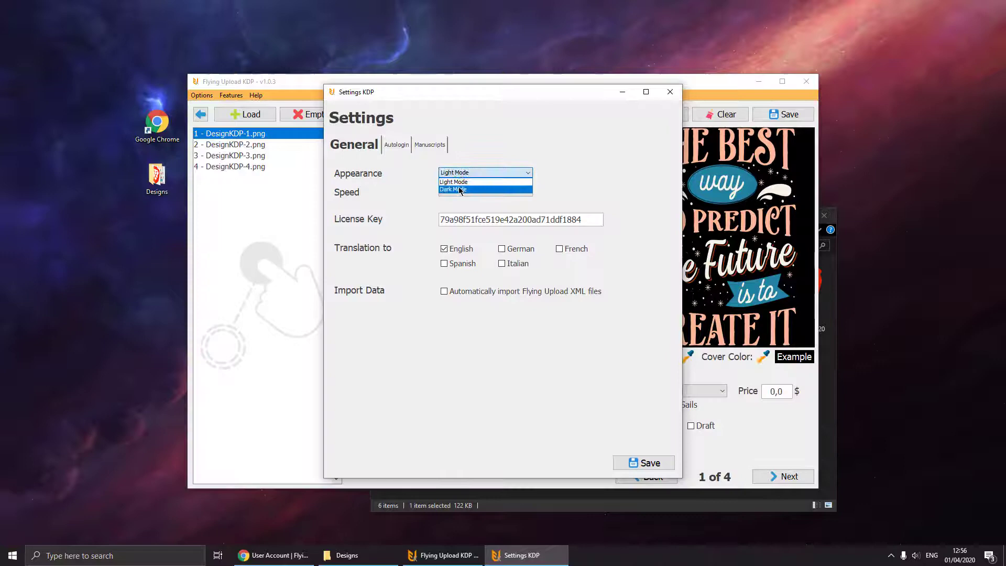
left_click(454, 187)
left_click(453, 192)
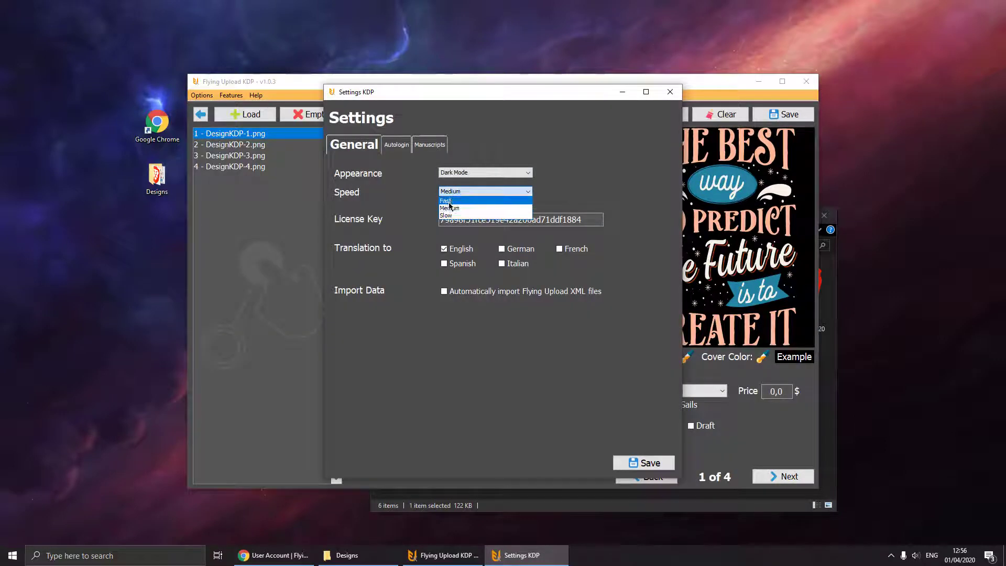
left_click(451, 203)
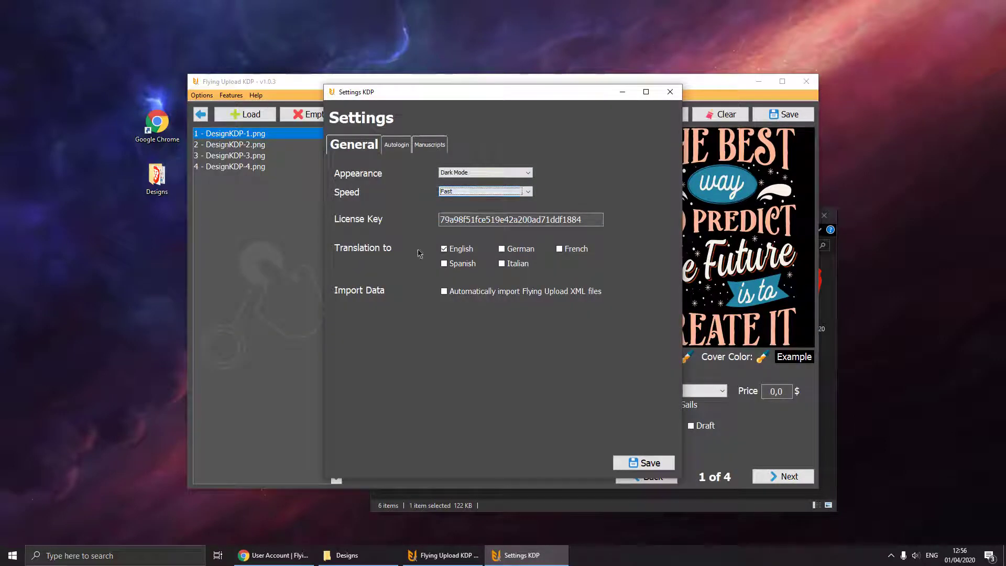
Switch translation languages from English to French and Spanish.
left_click_drag(439, 95, 458, 151)
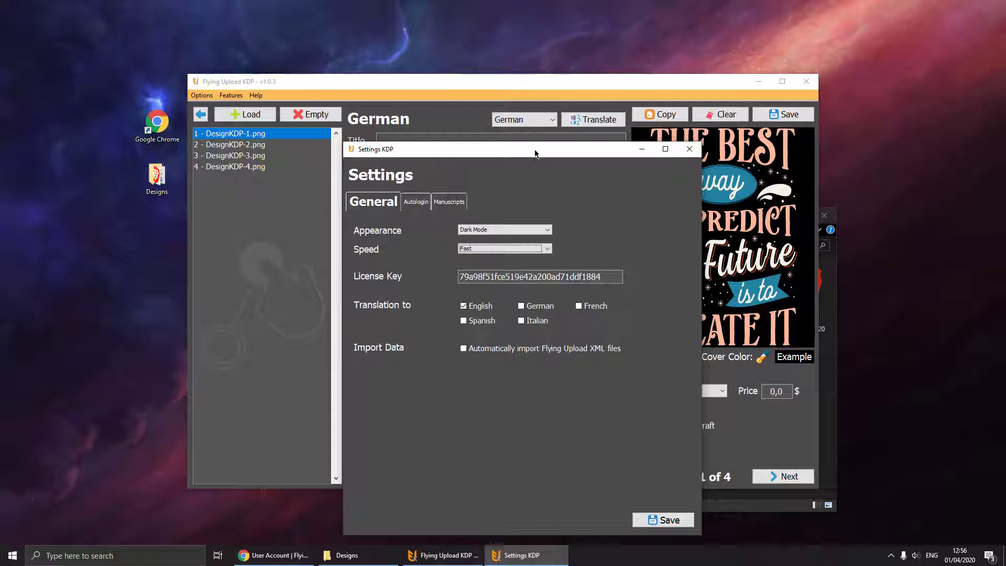
left_click(481, 307)
left_click(582, 308)
left_click(482, 321)
left_click_drag(492, 152, 464, 104)
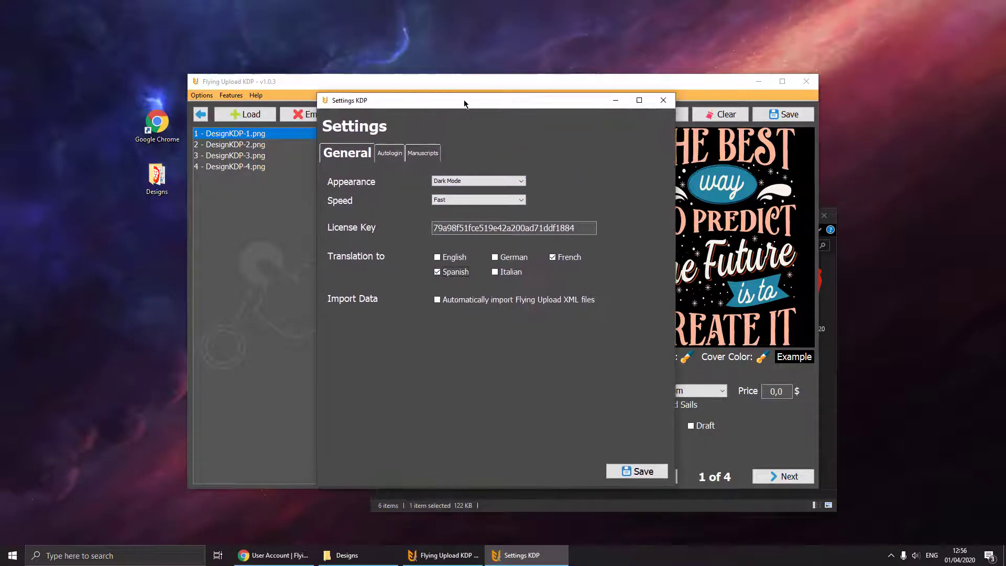
Fill in the Amazon KDP autologin e-mail and password, then show the Manuscripts page.
left_click(388, 153)
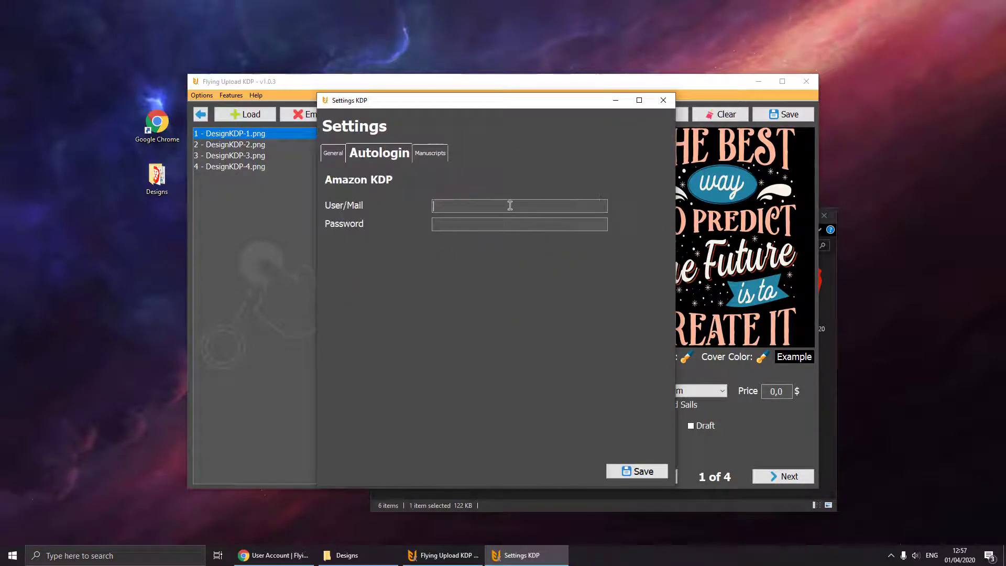
type("•••••••••")
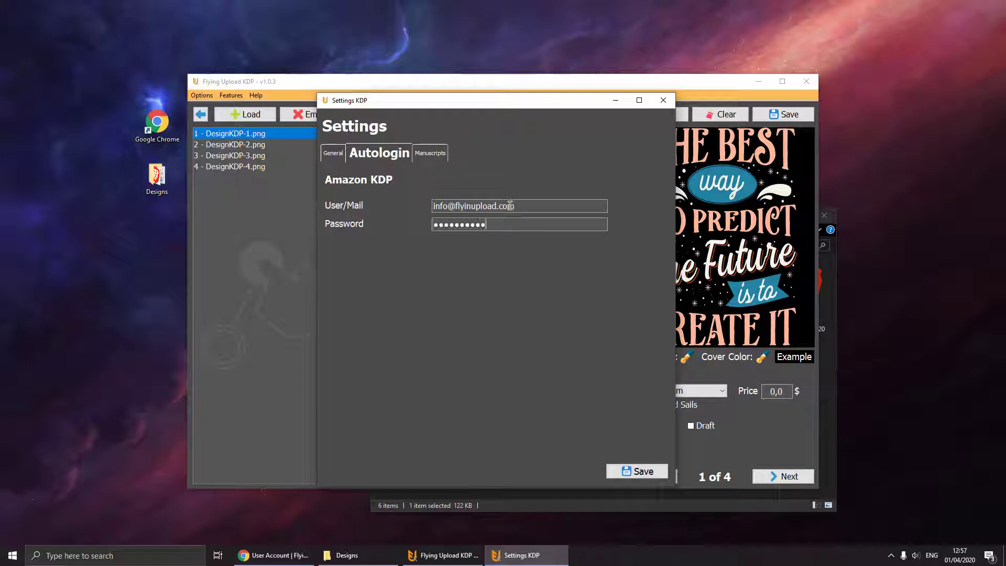
type("•••")
left_click(430, 153)
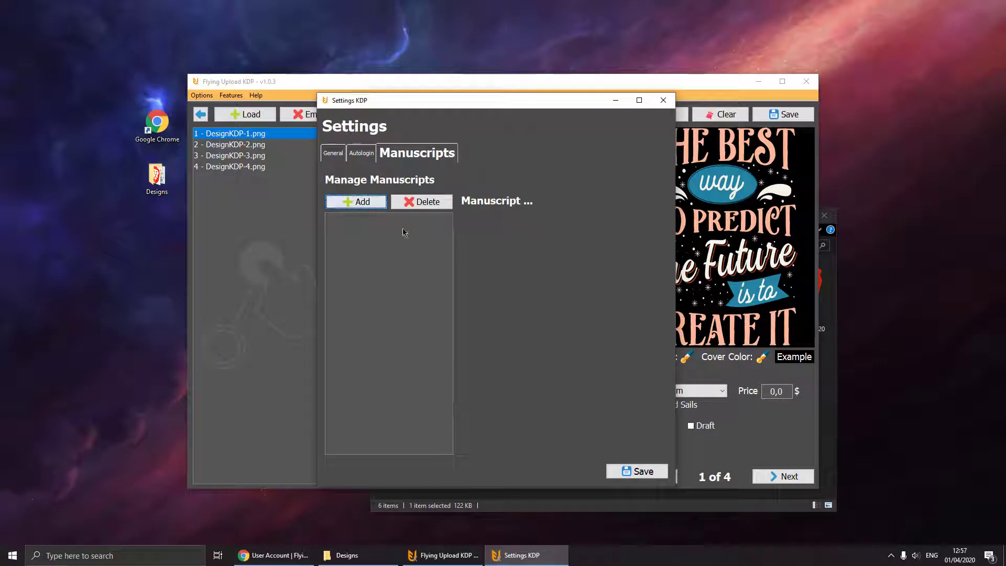
Add LINED_6x9_120pages.pdf from the Designs folder as a manuscript.
left_click(370, 202)
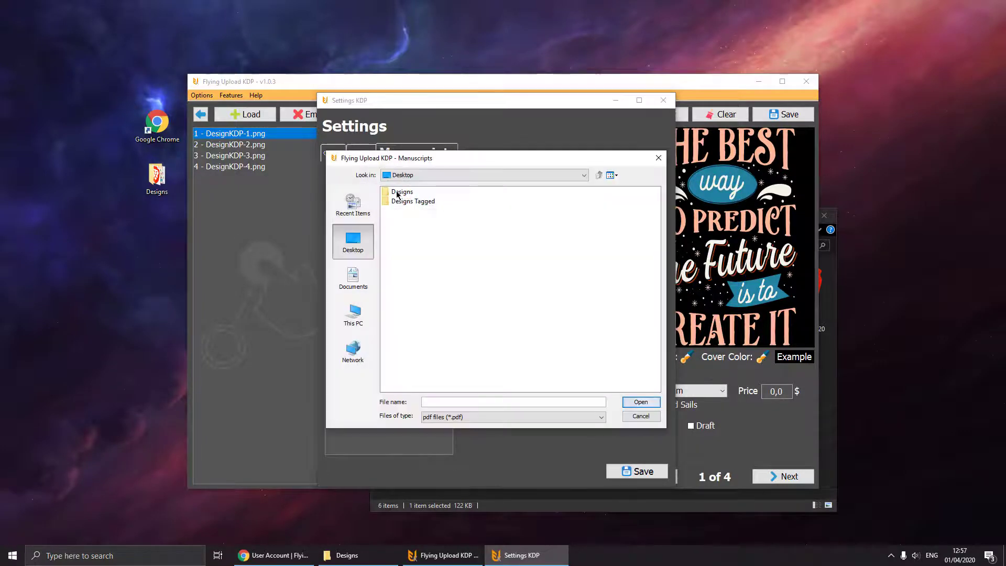
double_click(398, 192)
left_click(403, 192)
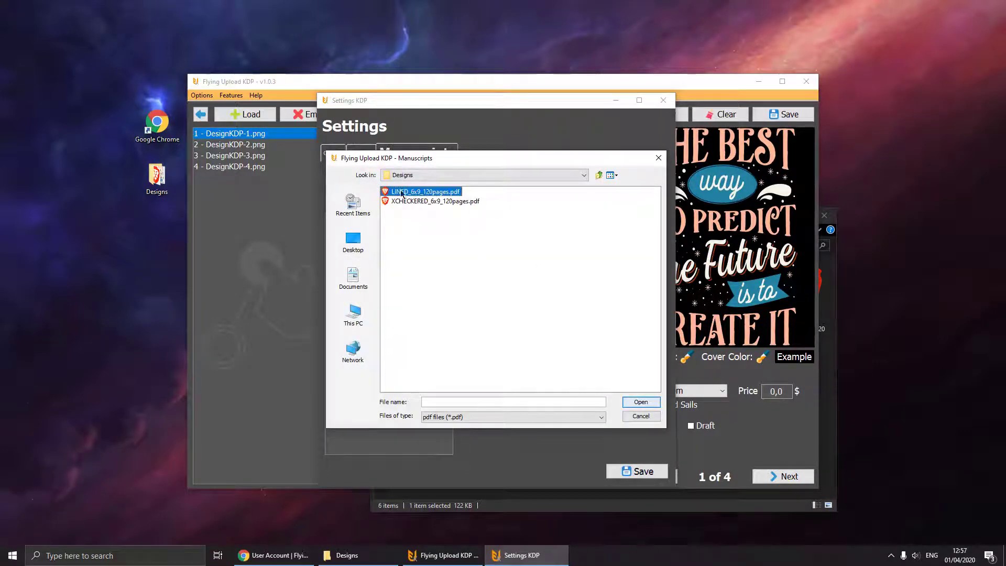
left_click(638, 401)
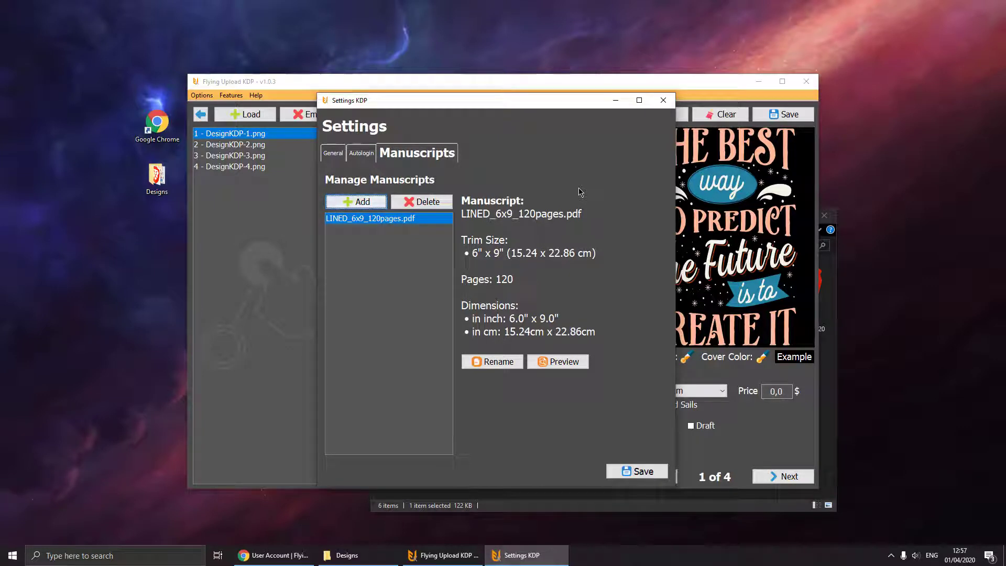
Add XCHECKERED_6x9_120pages.pdf from the Designs folder as a second manuscript.
left_click(360, 558)
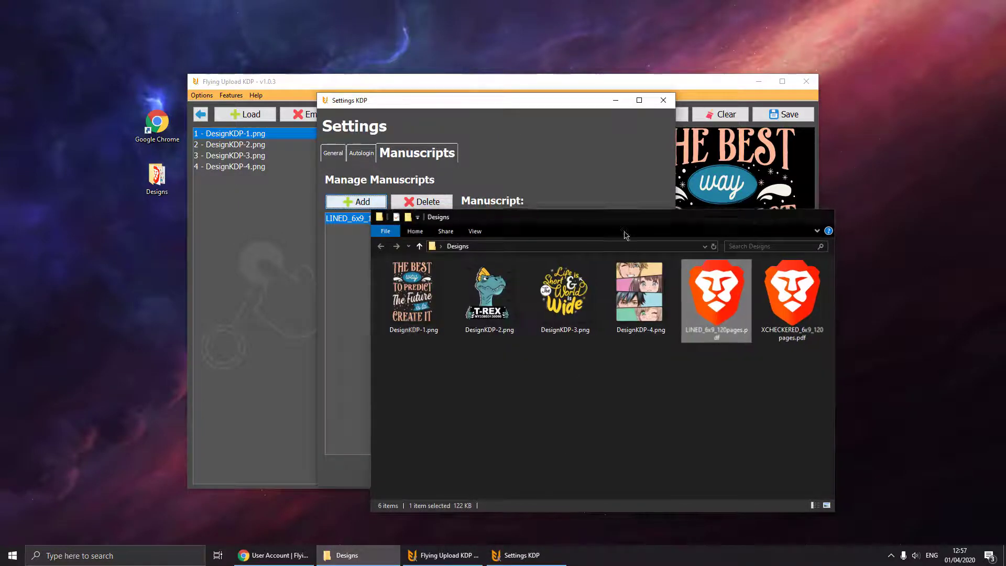
left_click(357, 201)
left_click(400, 192)
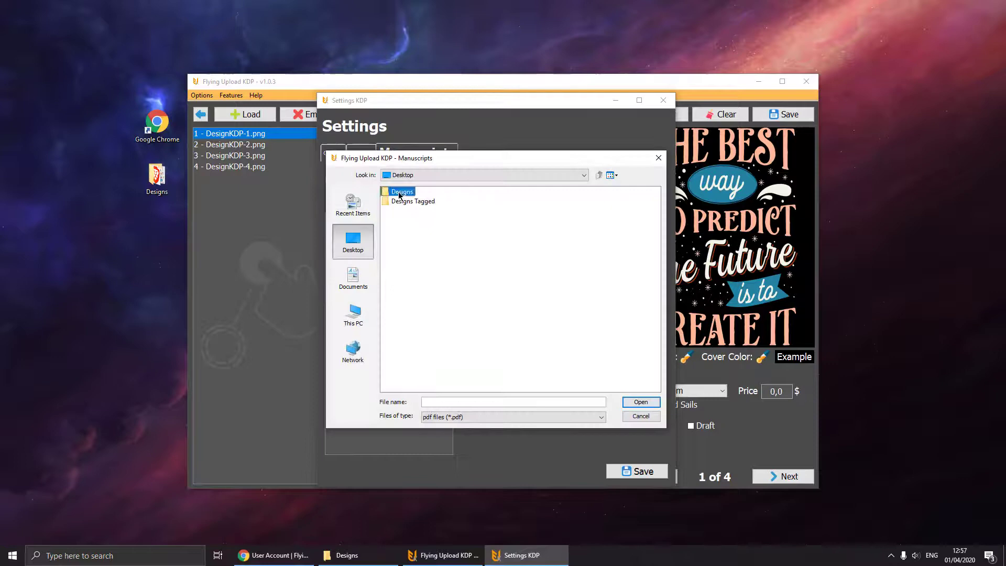
double_click(400, 192)
double_click(438, 202)
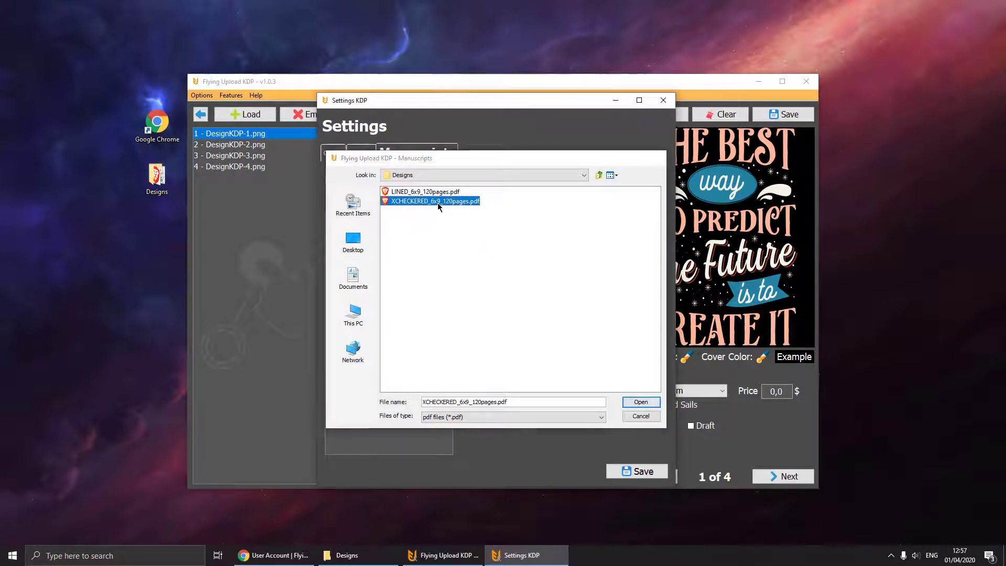
Open the lined manuscript's details, cancel a rename, and preview its PDF before closing it.
left_click(396, 218)
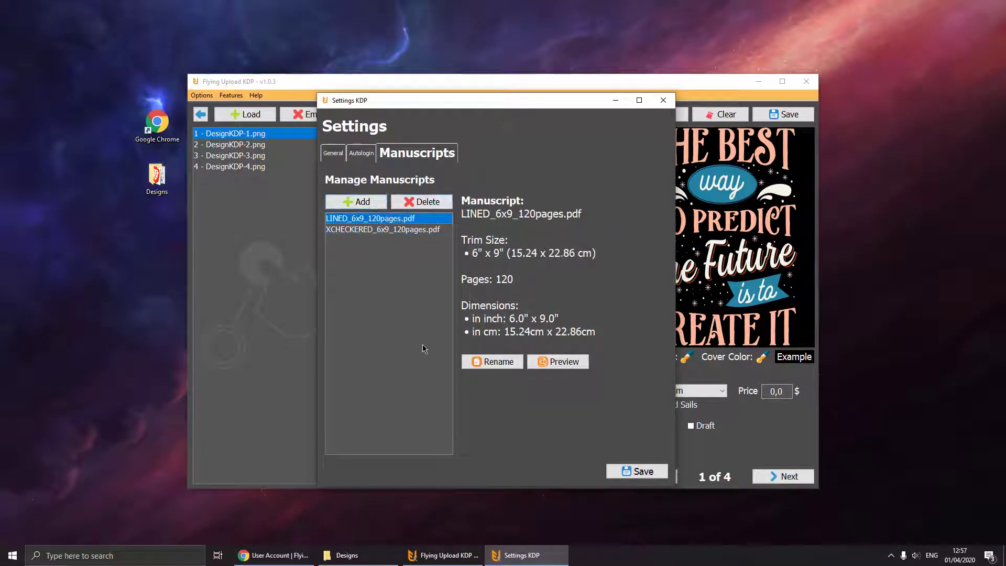
left_click(495, 361)
left_click(517, 313)
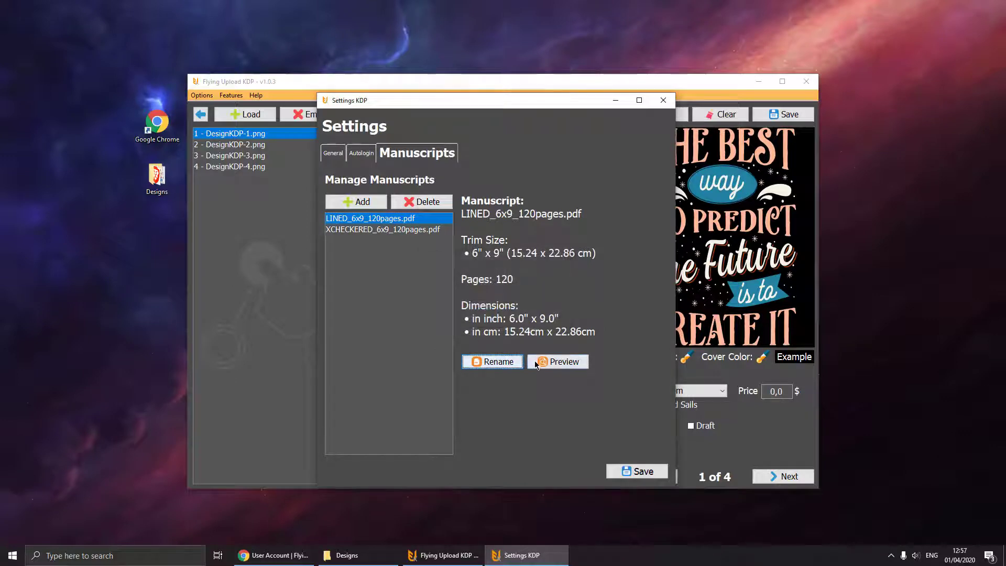
left_click(540, 361)
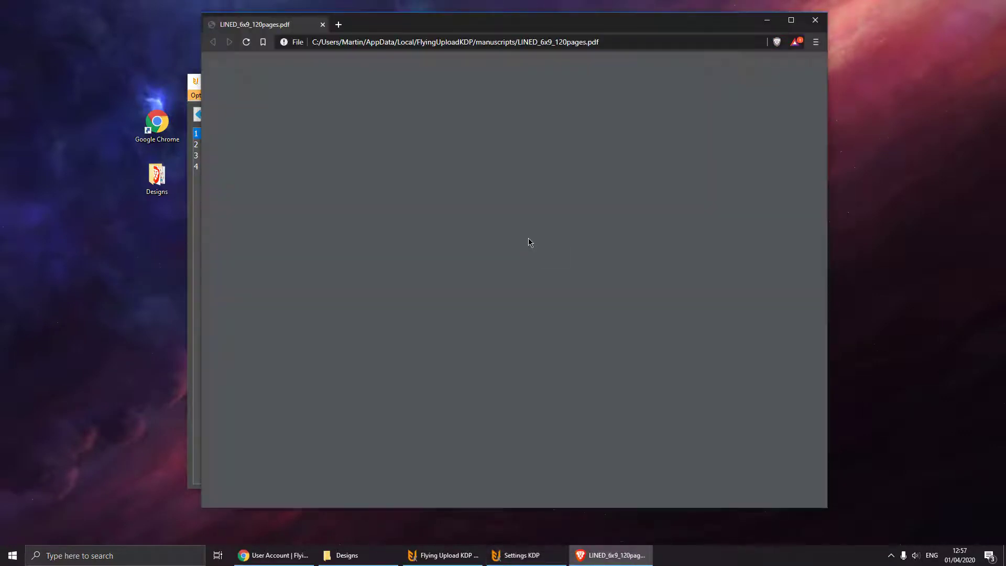
scroll(483, 280, "down", 10)
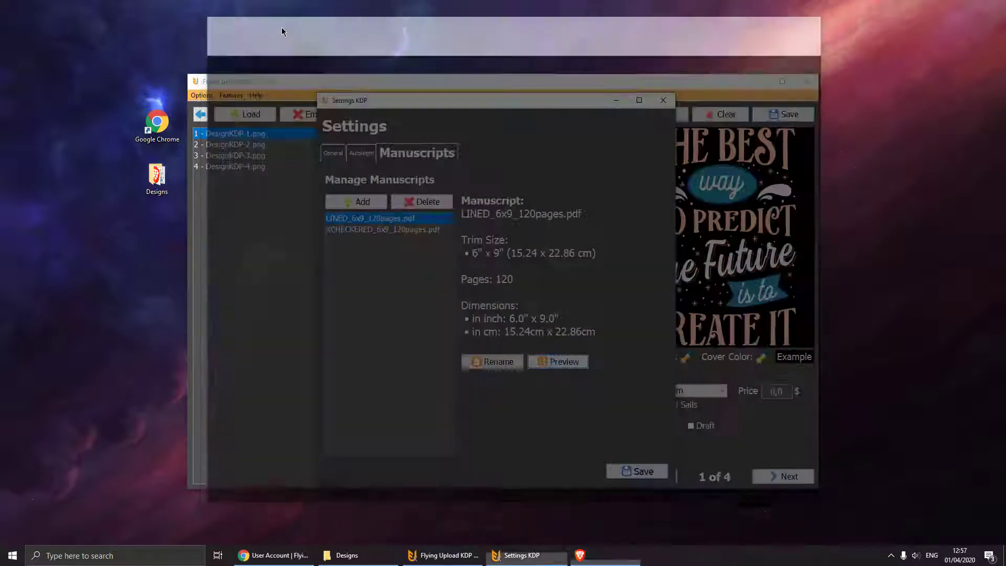
key("ctrl+w")
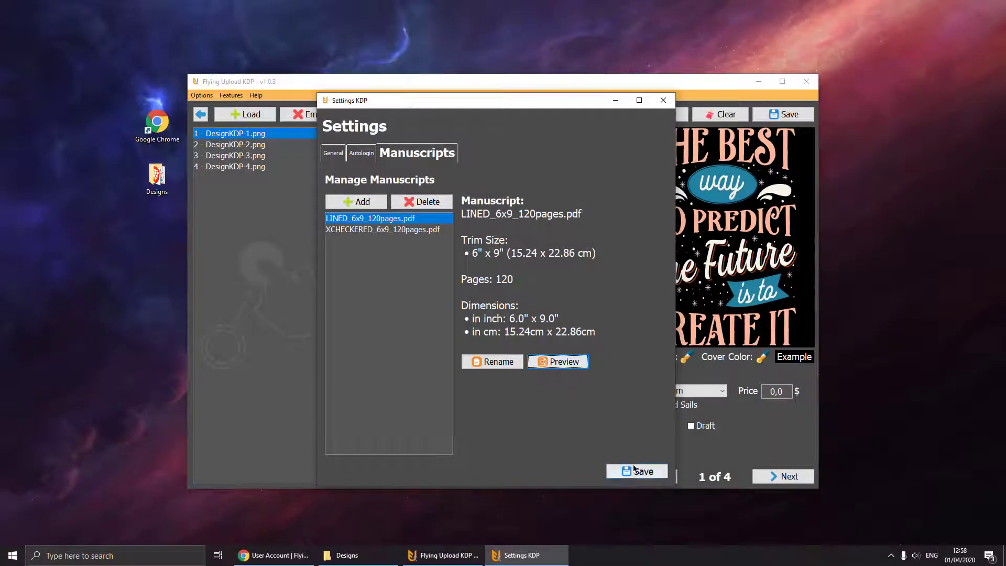
Save the settings, select DesignKDP-1.png, and set its listing language to English.
left_click(635, 470)
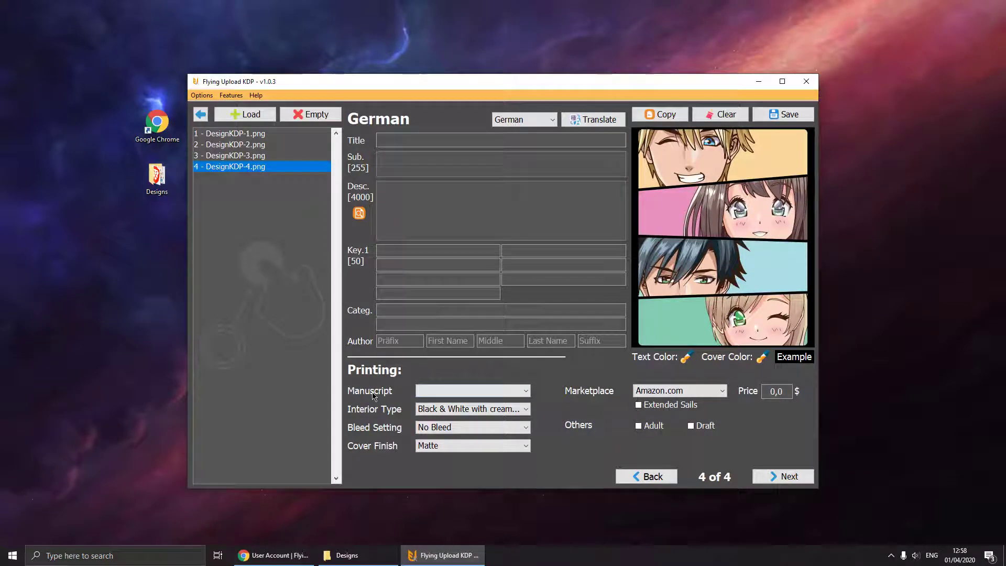
left_click(244, 134)
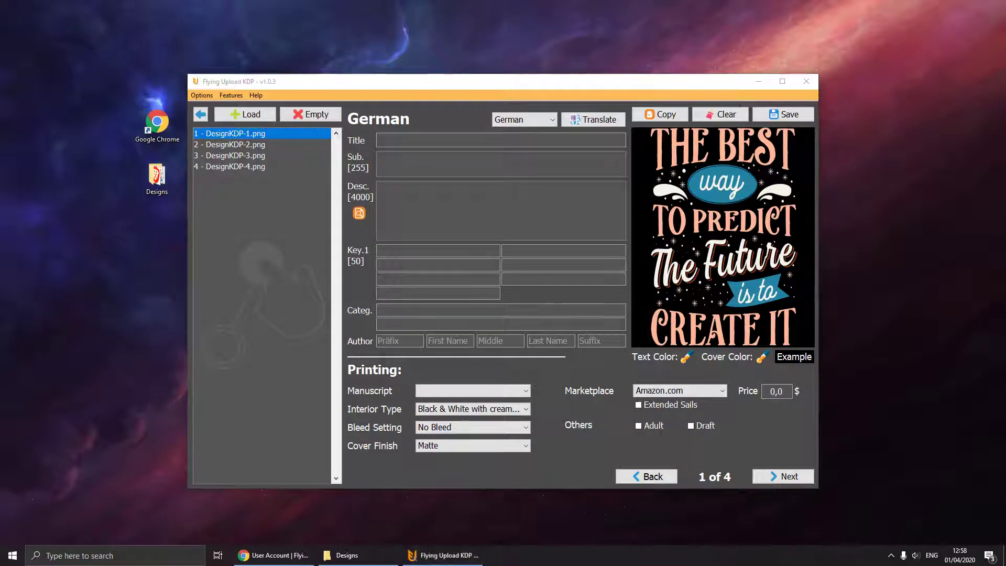
left_click(530, 120)
left_click(532, 131)
Paste the title 'The Best Way To Predict The Future Is To Create It' and the subtitle.
left_click(446, 139)
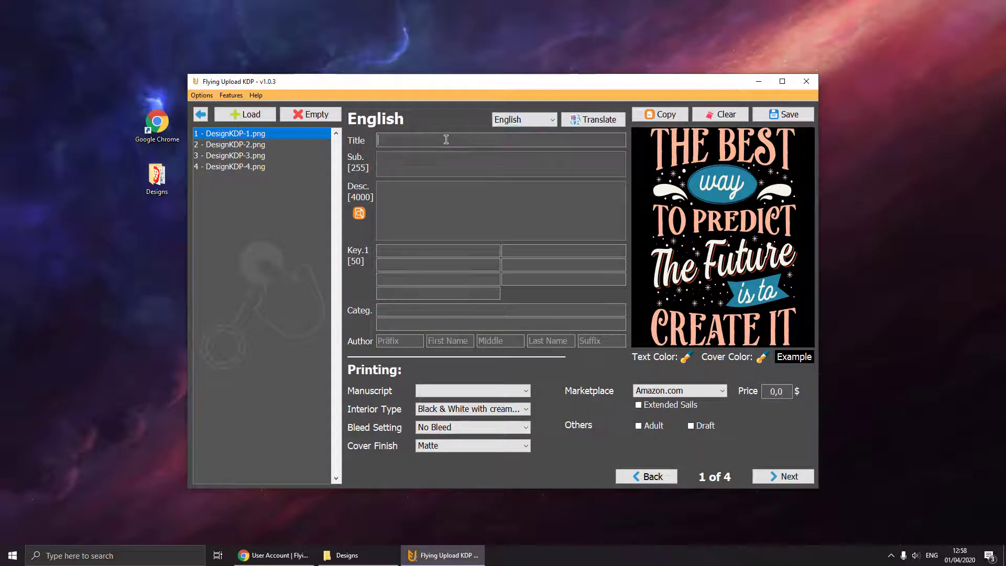
type("The Best Way To Predict The Future Is To Create It")
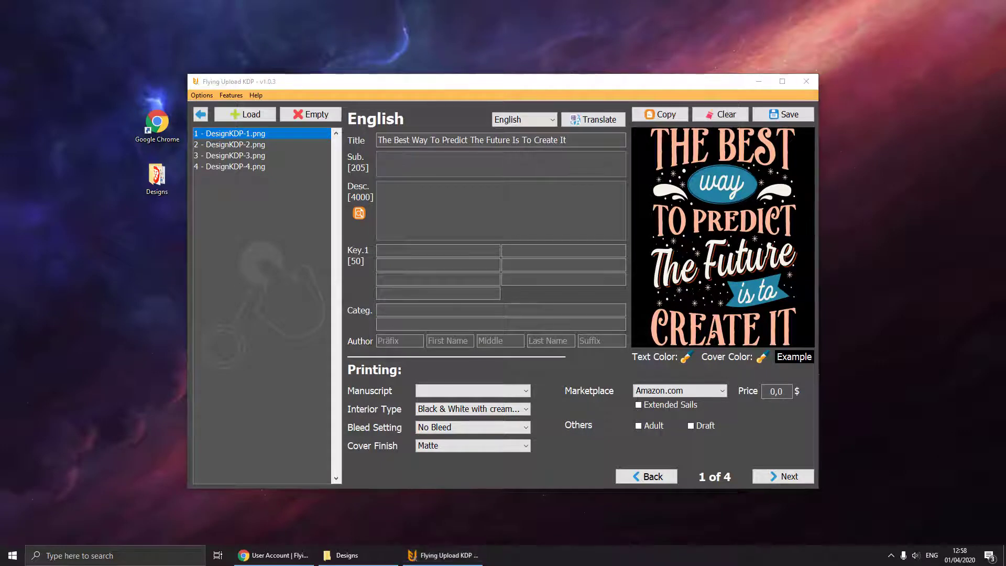
left_click(411, 157)
type("Lined Notebook Journal ToDo Exercise Book or Diary (6\" x 9\" inch) with 120 pages")
left_click(407, 195)
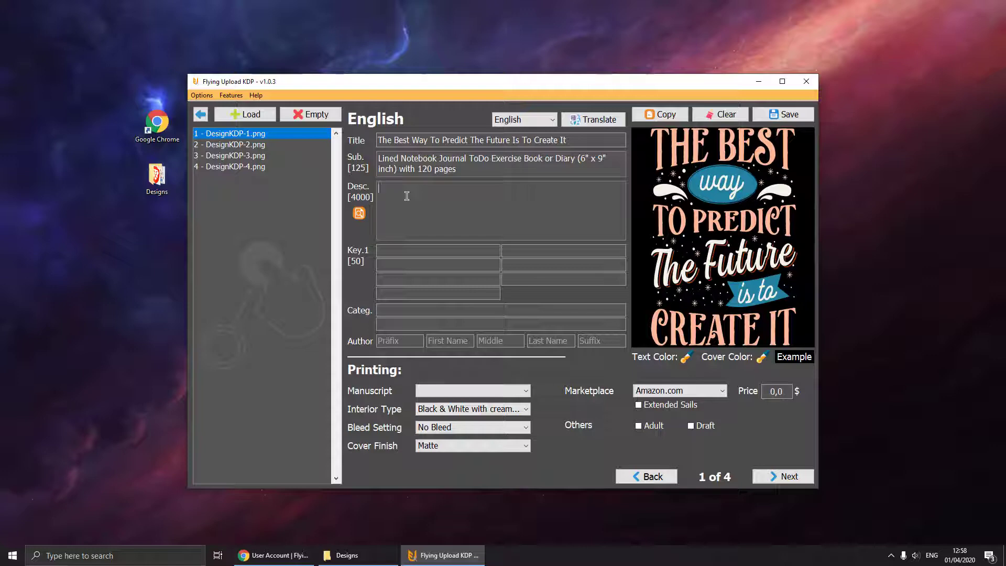
Enter 'Great gift idea' as the description, preview it, and make it italic.
type("Great gif")
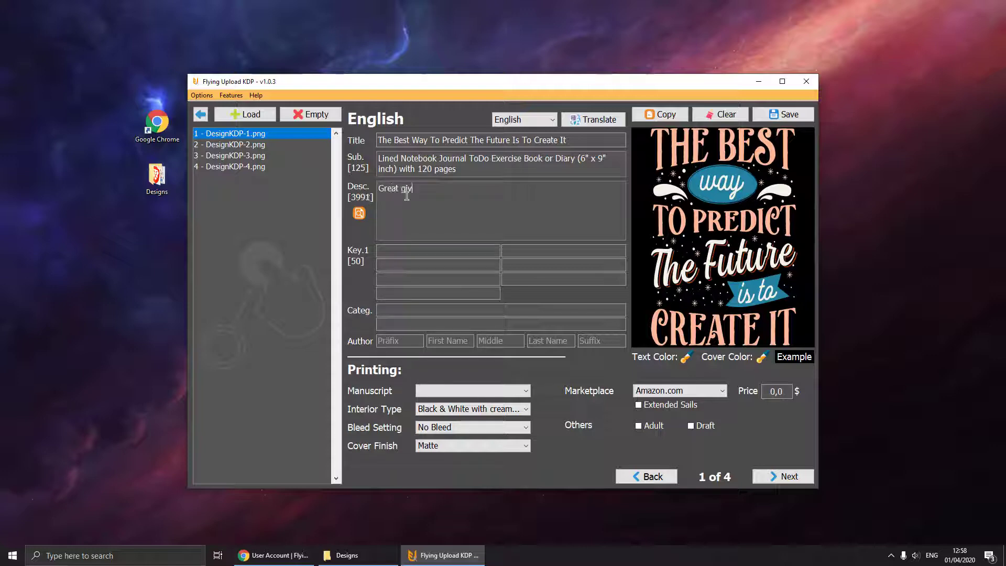
type("t idea")
left_click(359, 214)
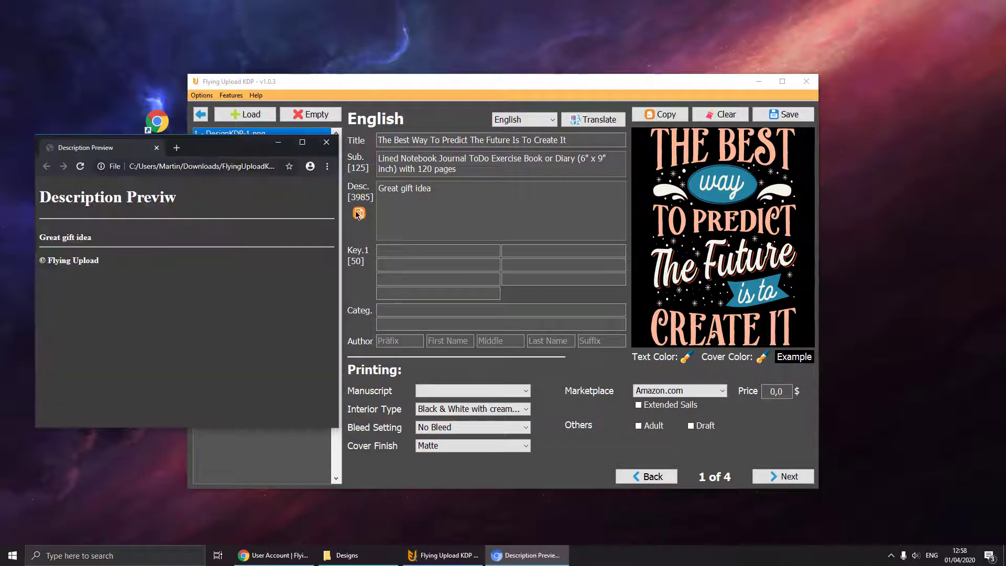
left_click(327, 142)
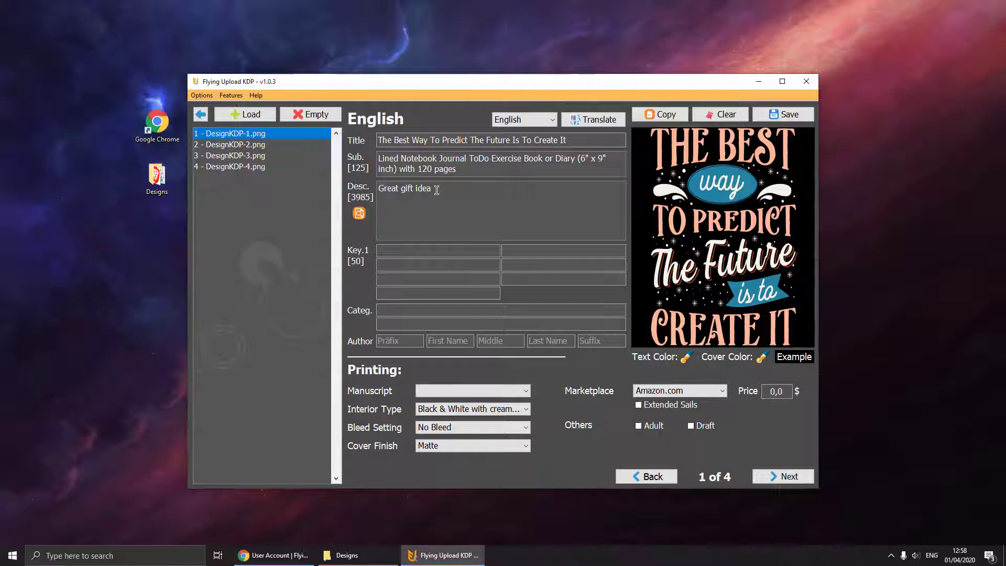
triple_click(416, 191)
right_click(417, 190)
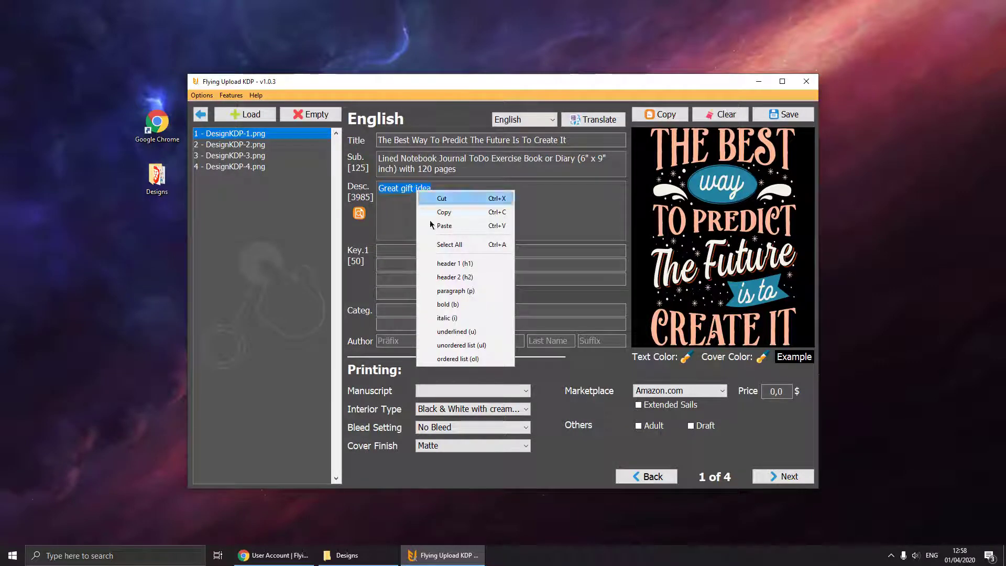
left_click(479, 317)
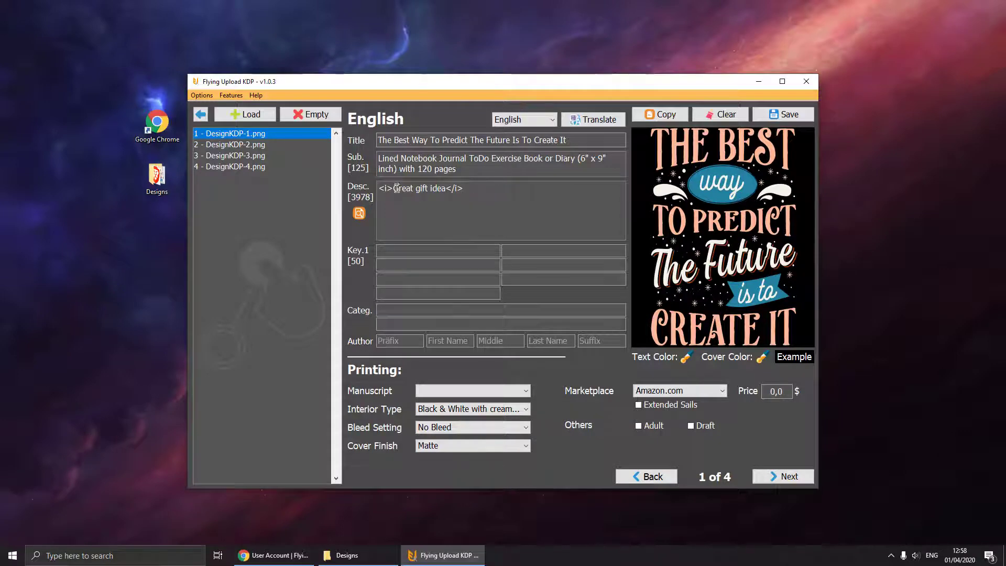
Check the italic tags and preview the italic 'Great gift idea' text.
left_click_drag(394, 189, 372, 187)
left_click_drag(446, 189, 463, 202)
left_click(359, 213)
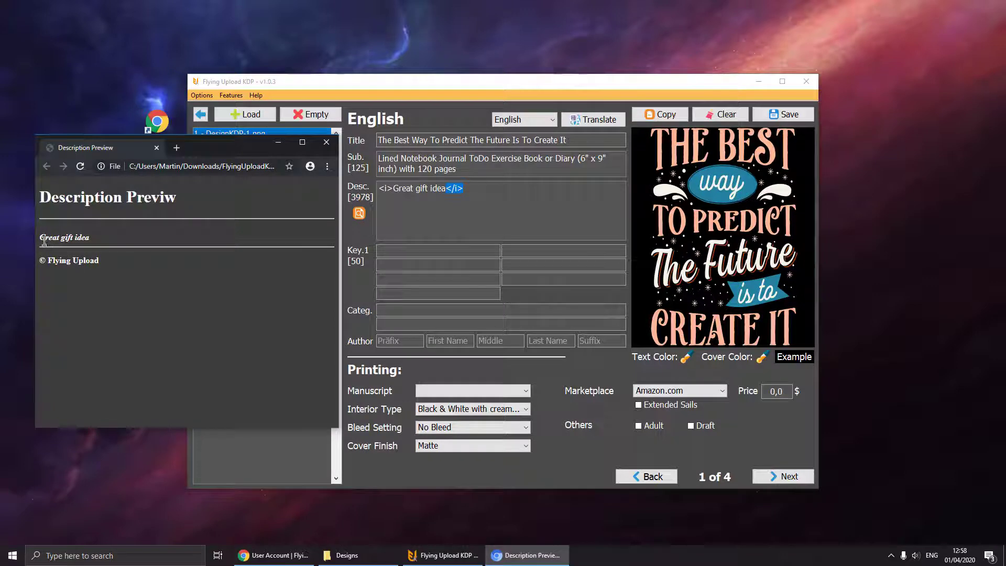
left_click_drag(44, 240, 89, 238)
left_click(327, 142)
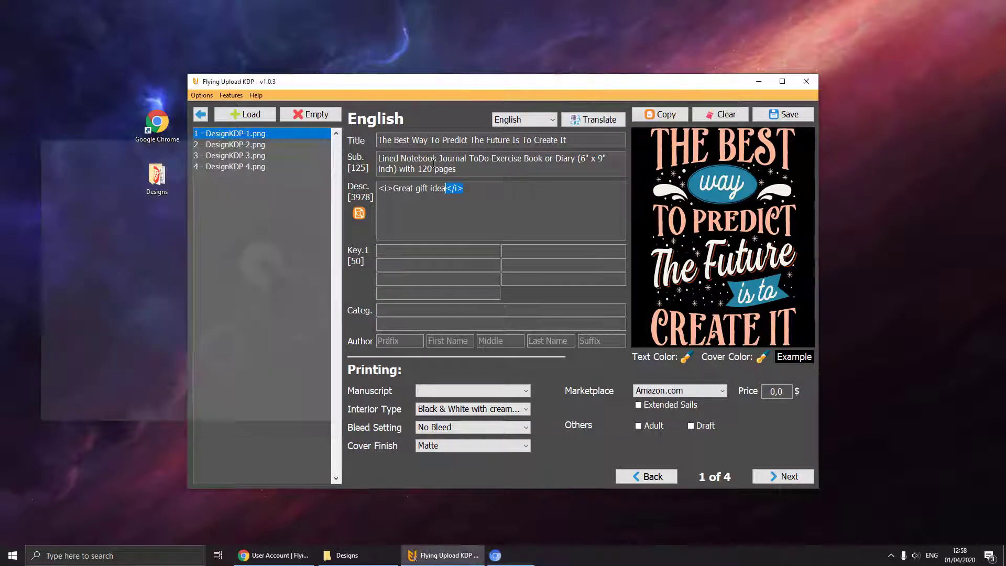
Turn the italic 'Great gift idea' line into a header 1 heading.
left_click_drag(472, 192, 350, 186)
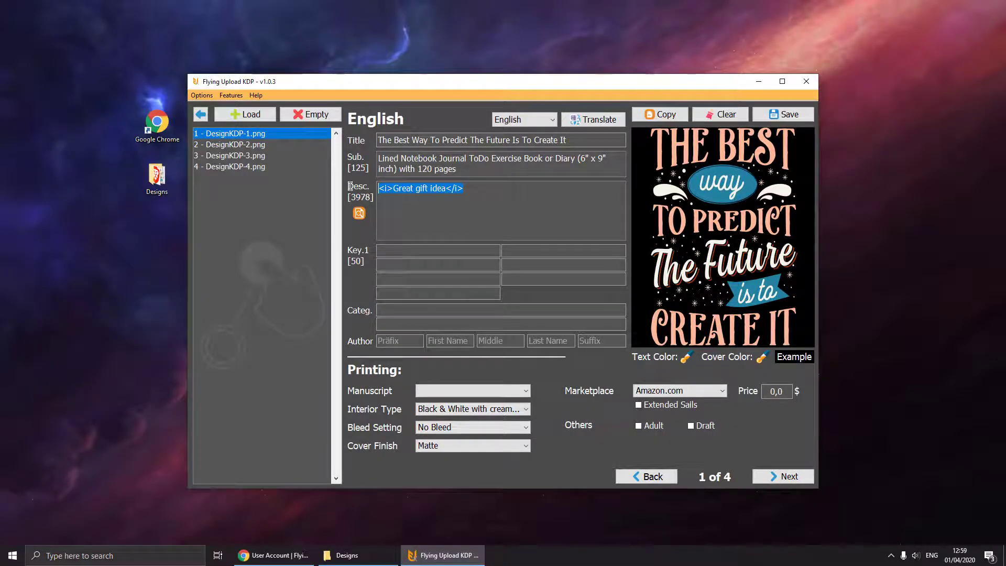
right_click(410, 190)
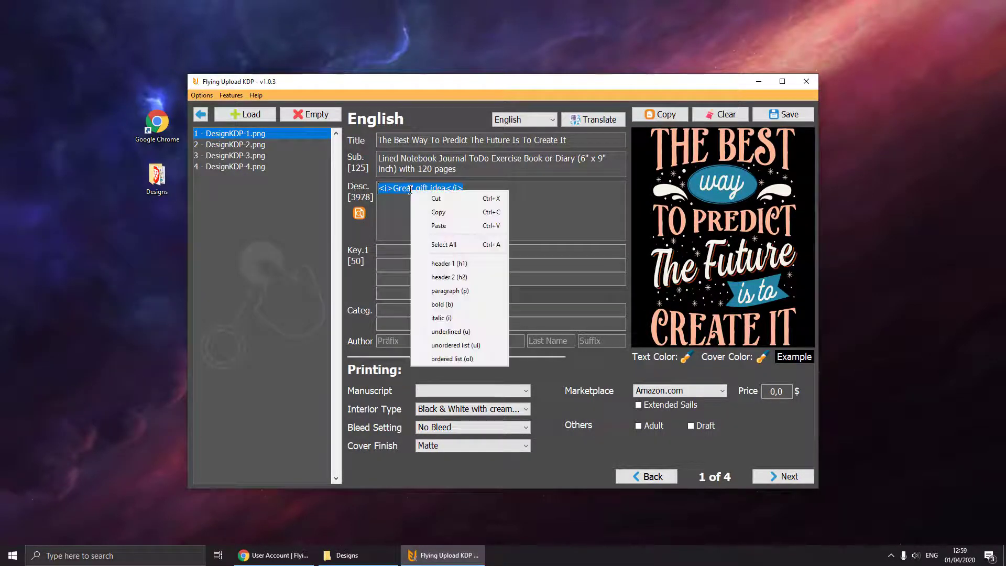
left_click(467, 270)
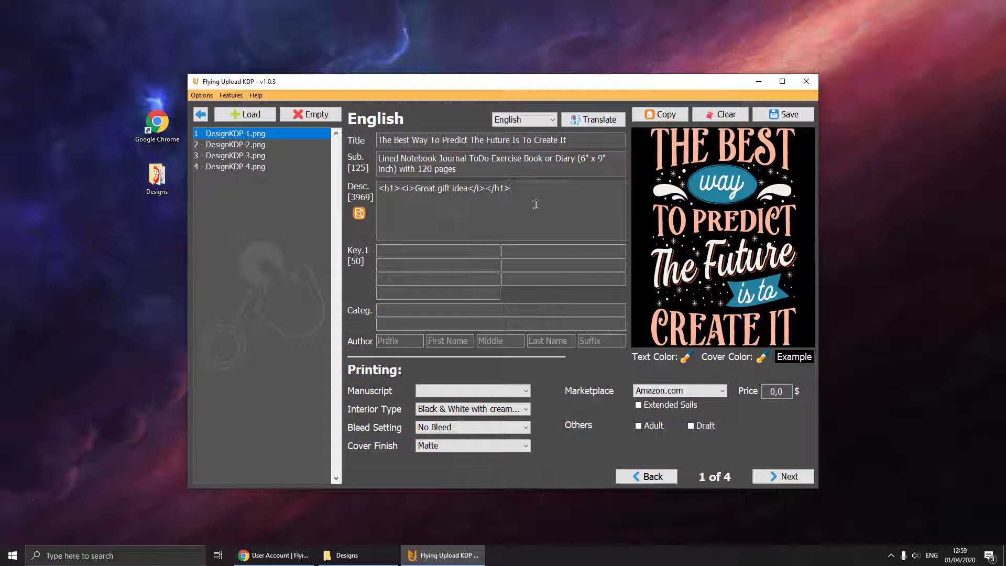
key("Return")
Add the lines '120 pages' and 'white paper notebook' as an unordered bulleted list.
type("120 pages")
key("Return")
type("white paper ")
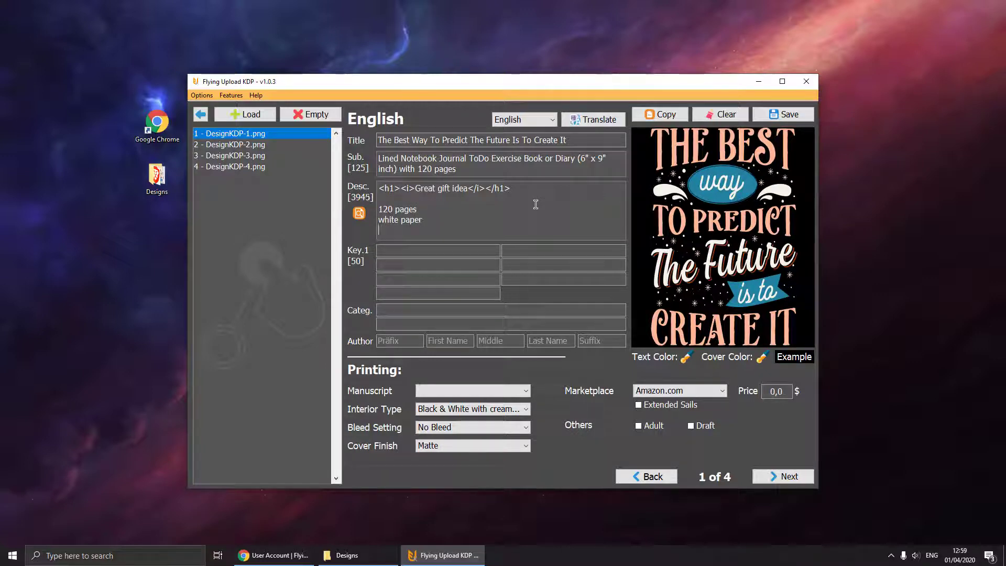
type("notebook")
left_click_drag(416, 231, 379, 209)
right_click(385, 208)
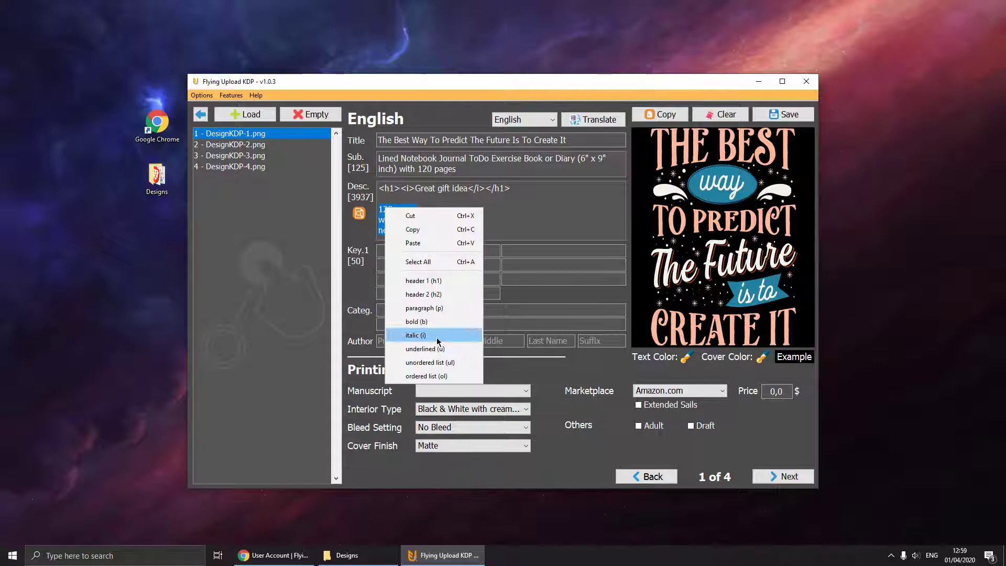
left_click(456, 365)
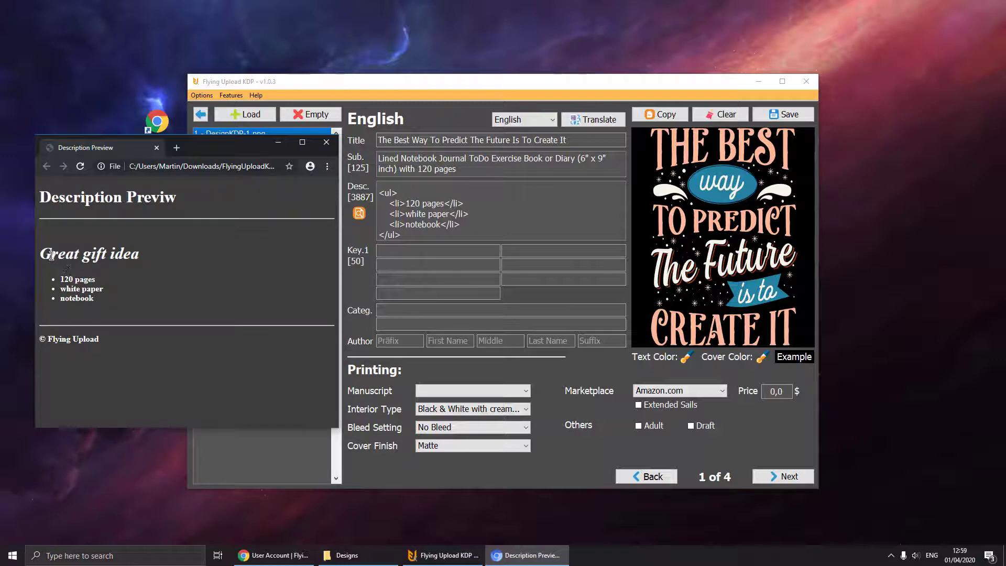
Review the heading and three bullet items in the description preview.
left_click_drag(51, 255, 103, 300)
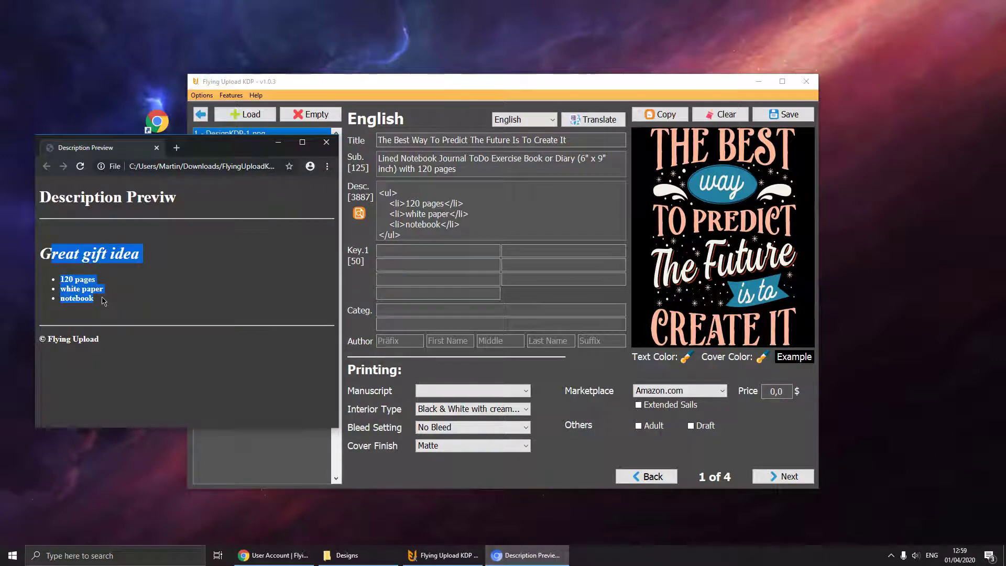
left_click_drag(103, 300, 60, 283)
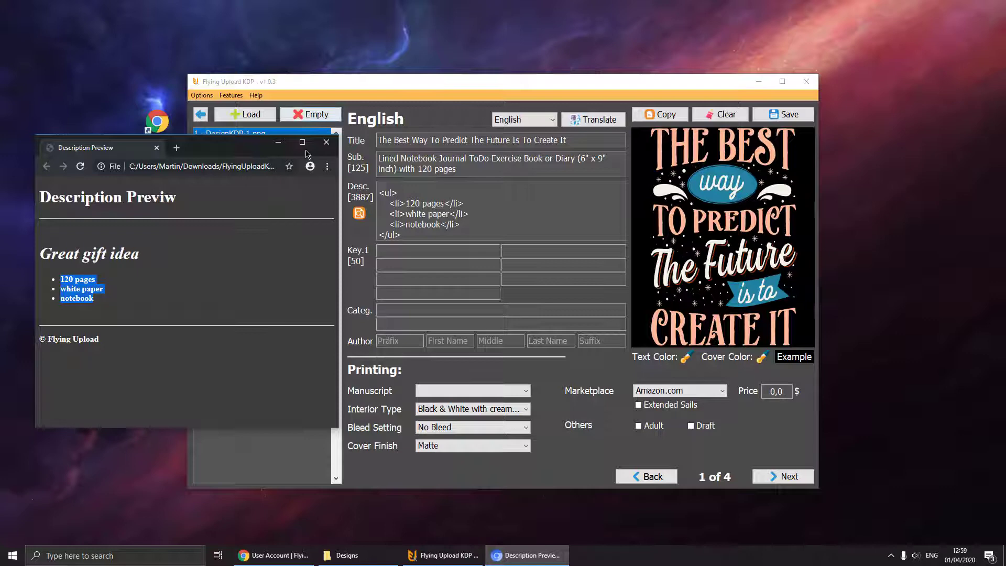
left_click(326, 142)
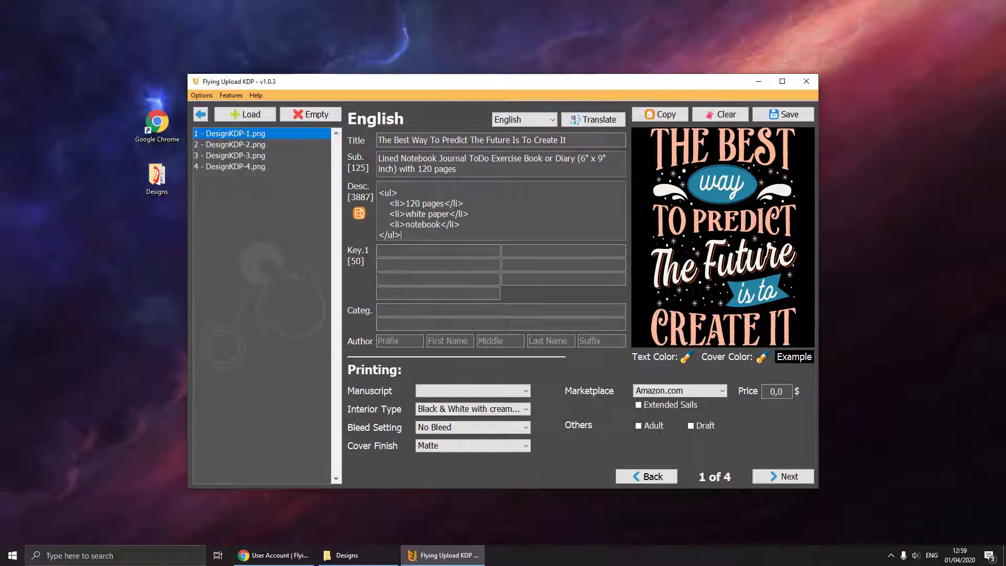
Enter the keywords 'best way' and 'Journal Diary Notebook'.
left_click(486, 255)
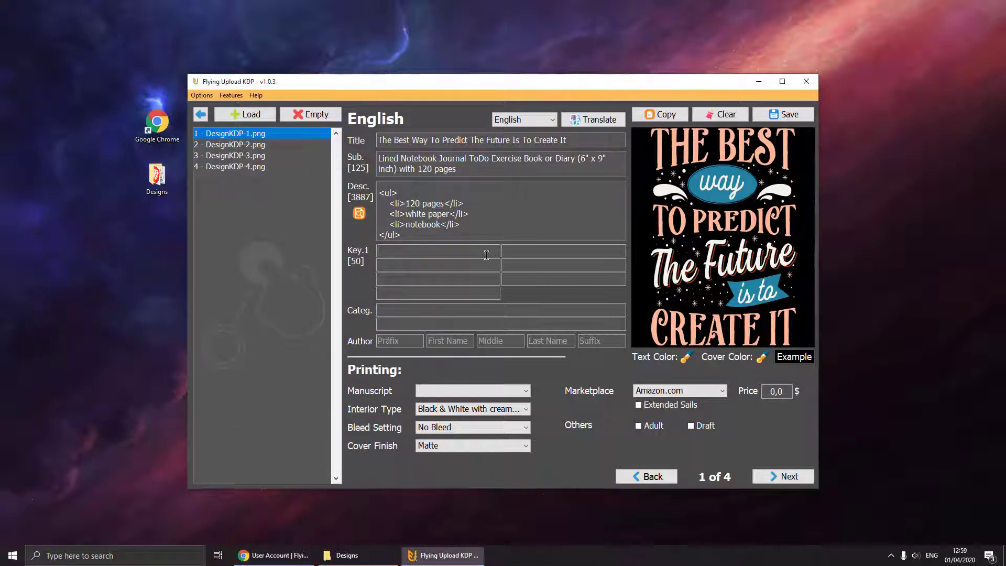
type("best way")
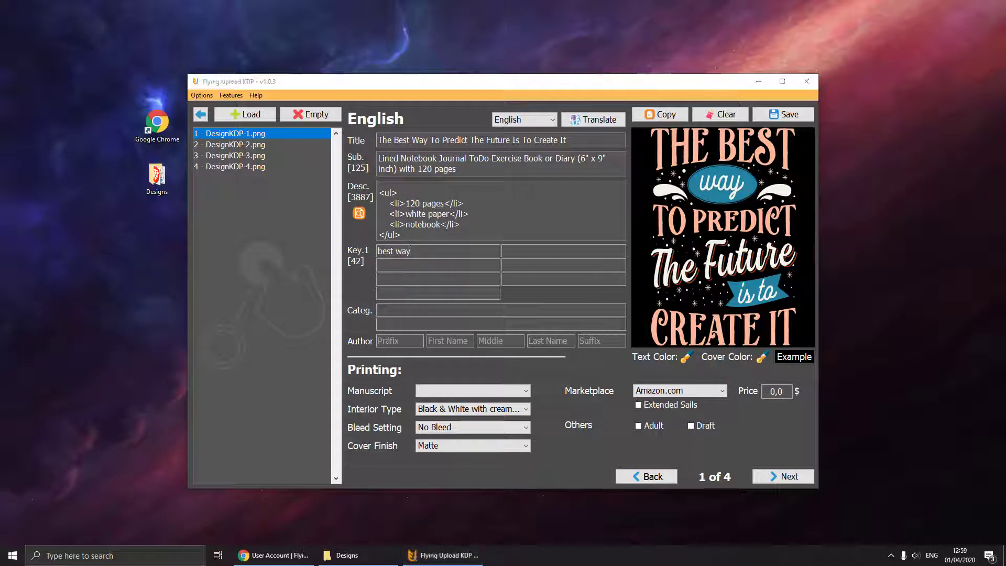
left_click(524, 250)
key("ctrl+v")
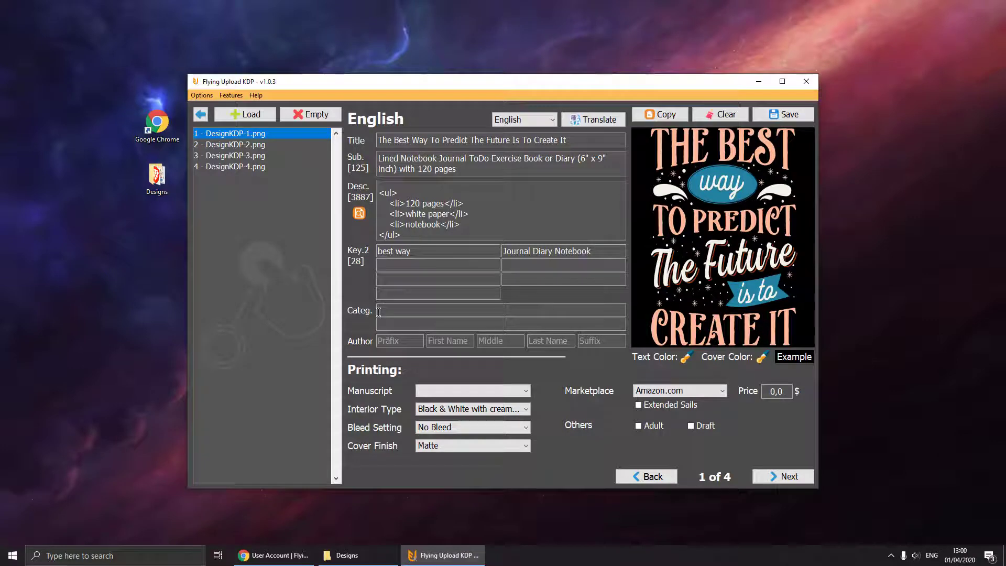
Add the Business & Economics Motivational and Self-Help Motivational & Inspirational categories.
type("mics > Motivatio")
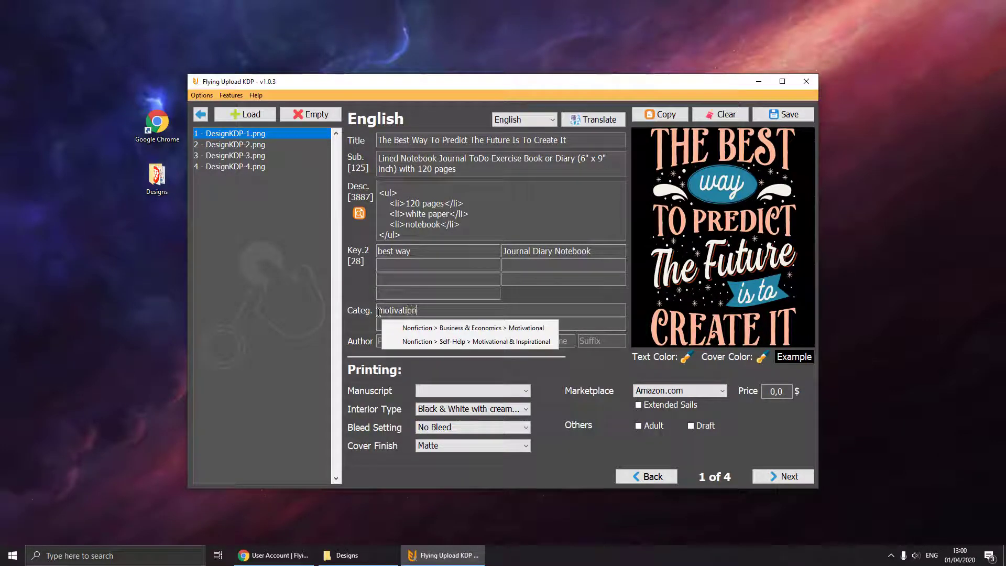
type("n")
left_click(388, 327)
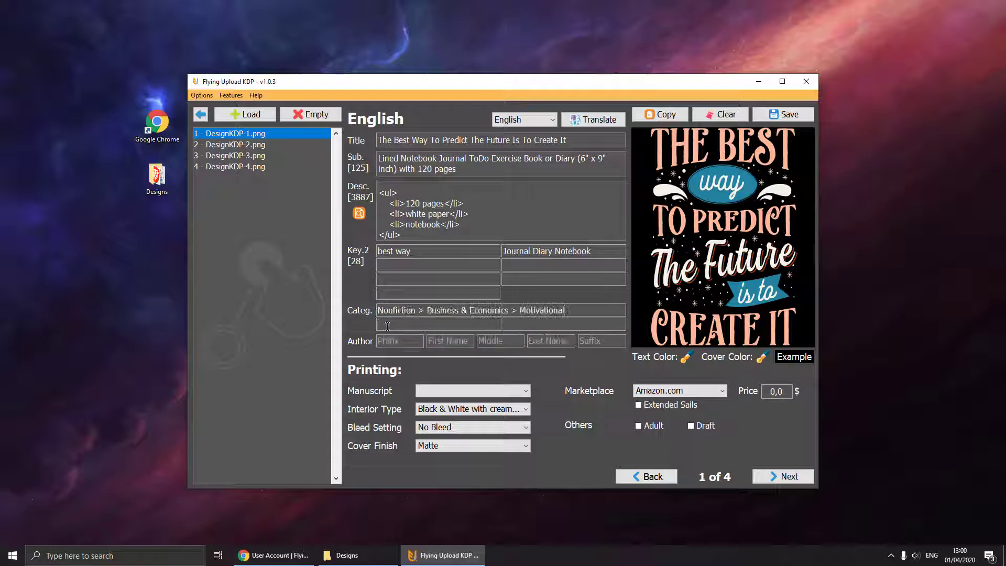
type("motivation")
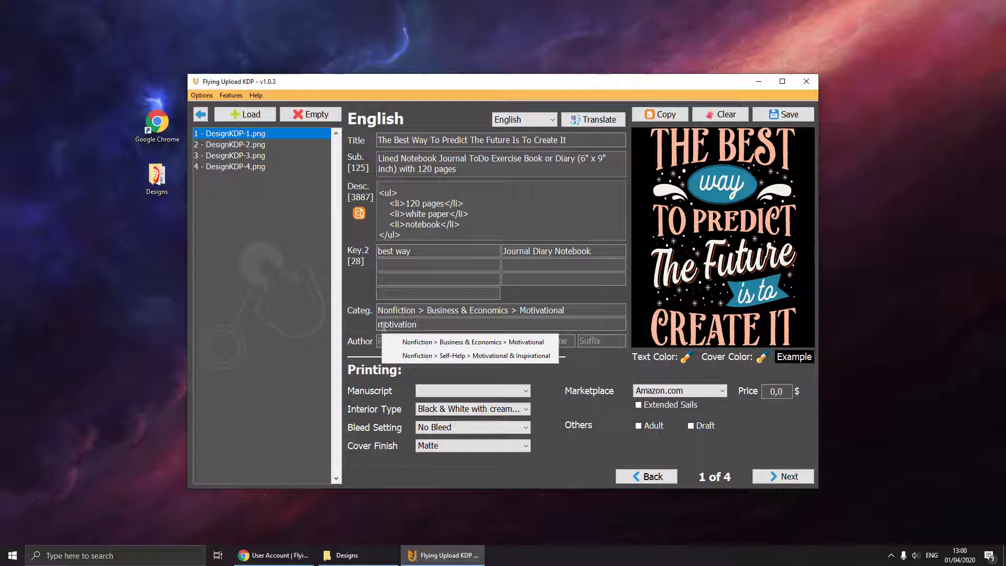
left_click(439, 354)
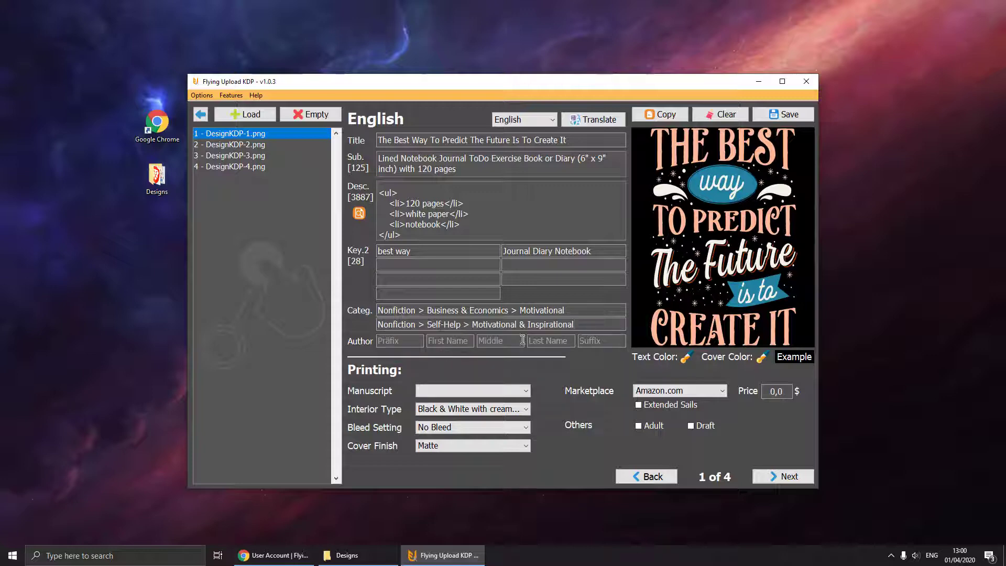
Enter FlyingUpload as the author name.
left_click(454, 340)
type("Flying")
type("Uploa")
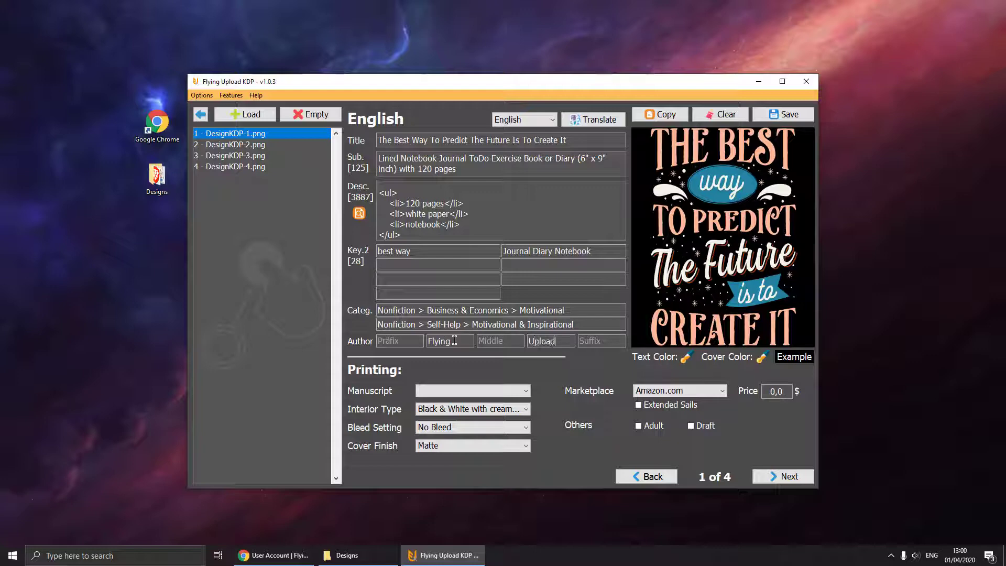
type("d")
left_click(486, 391)
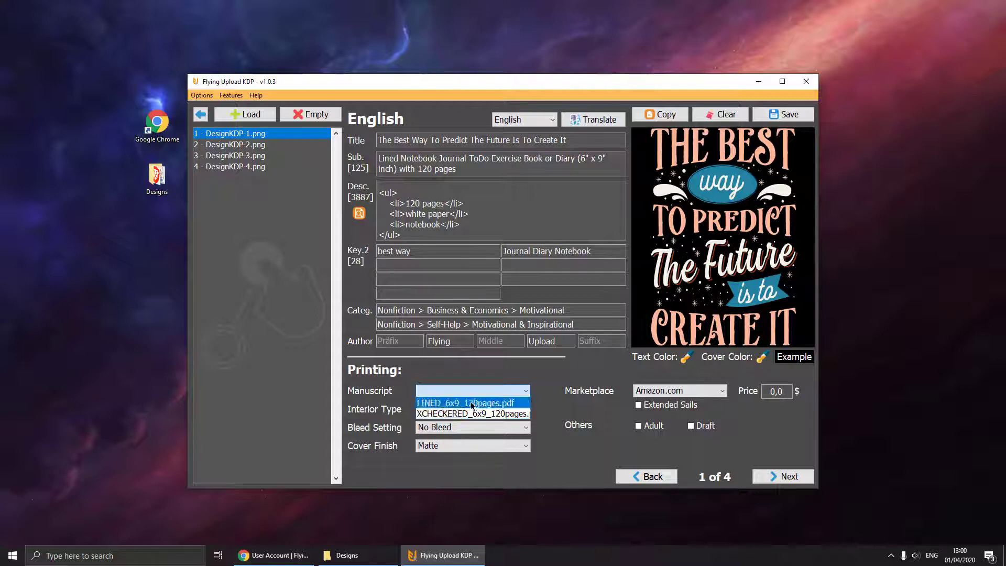
Choose LINED_6x9_120pages.pdf as the manuscript and set the price to 5.
left_click(473, 403)
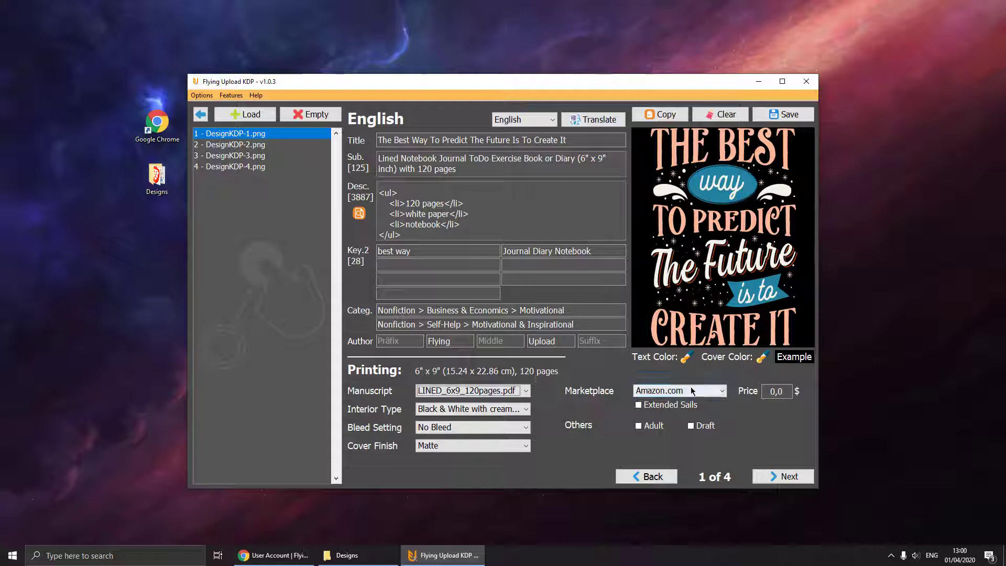
left_click(774, 391)
key("BackSpace")
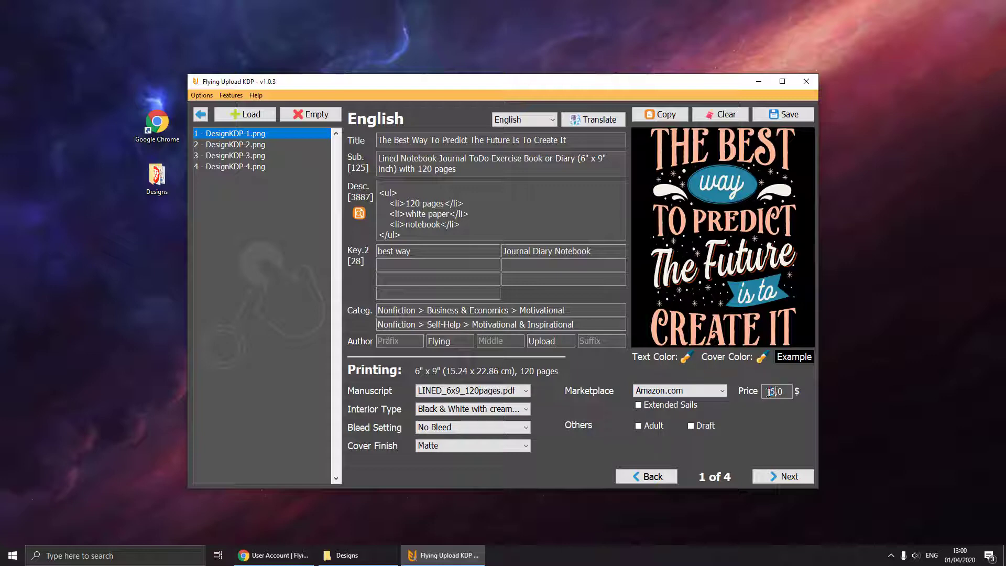
type("5")
Give the cover teal text on a navy background, then preview the example cover PDF.
left_click(686, 358)
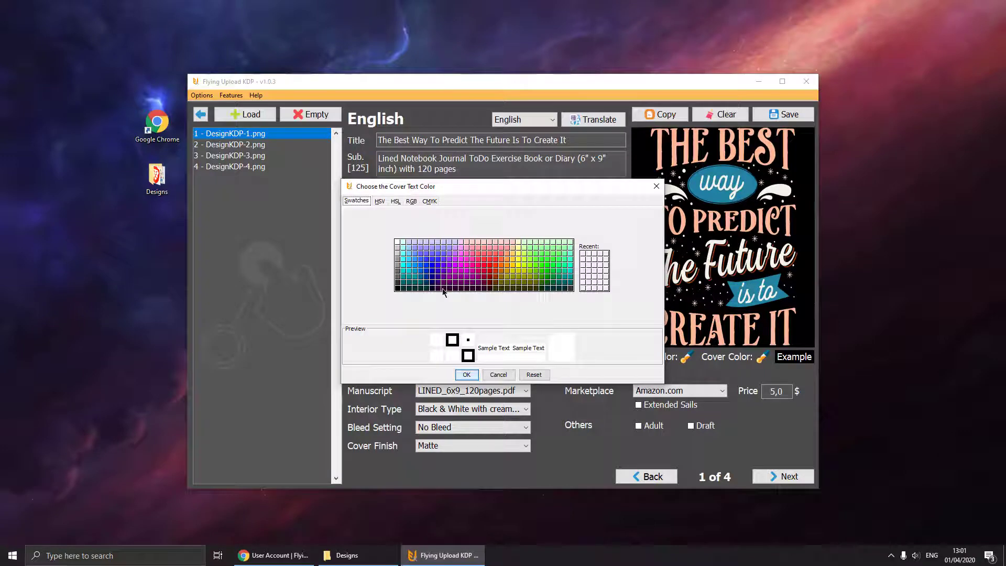
left_click(410, 276)
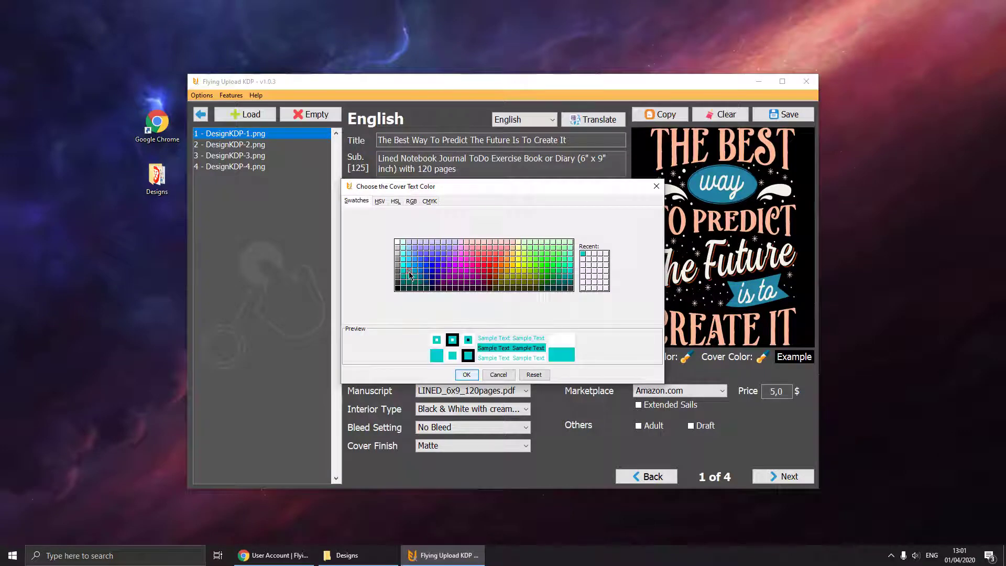
left_click(466, 374)
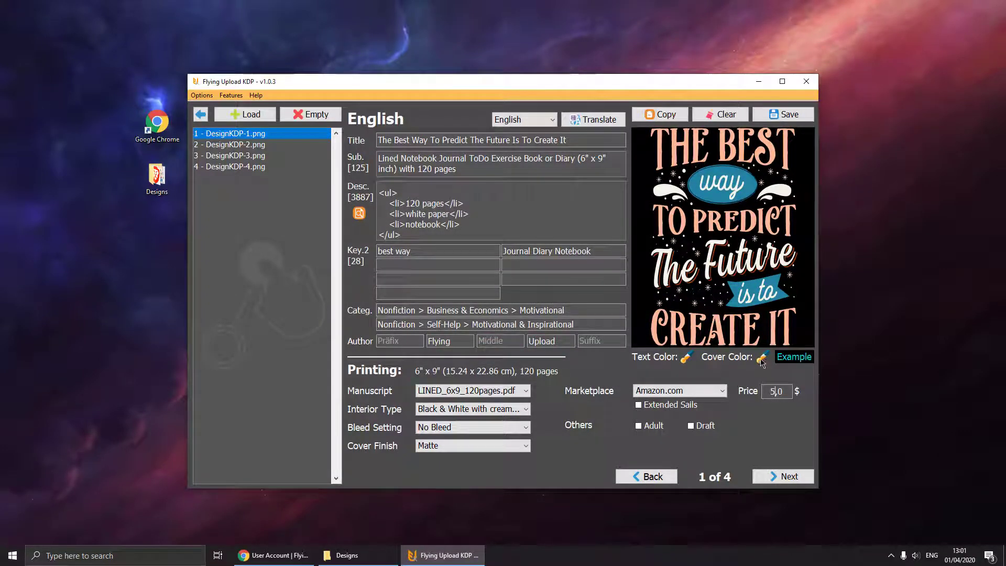
left_click(763, 357)
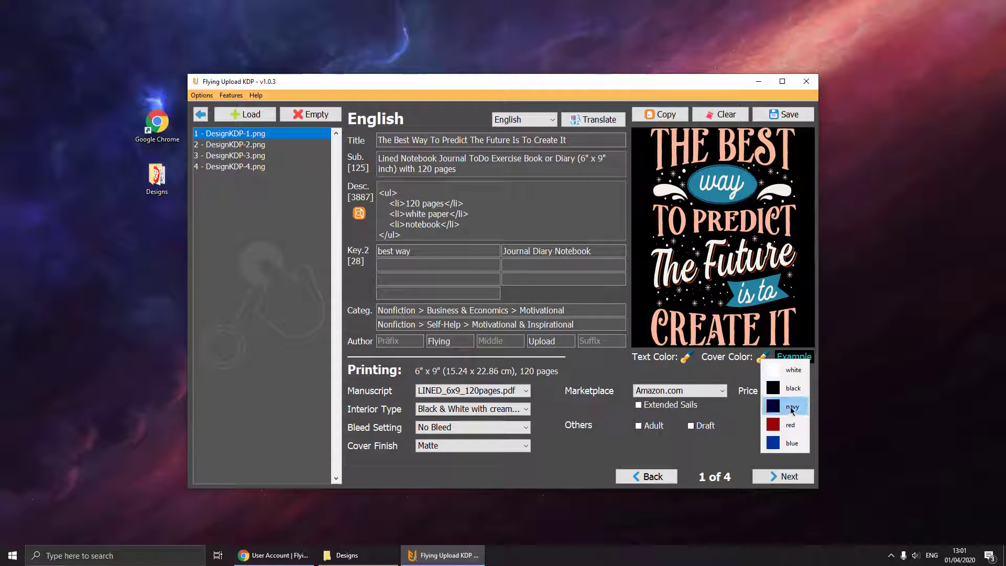
left_click(791, 408)
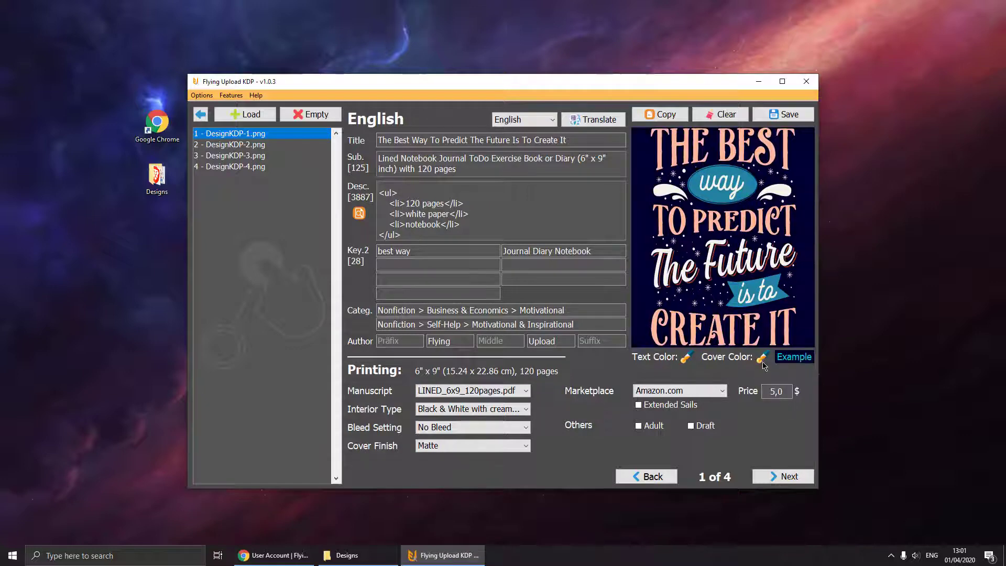
left_click(763, 360)
left_click(788, 407)
left_click(789, 360)
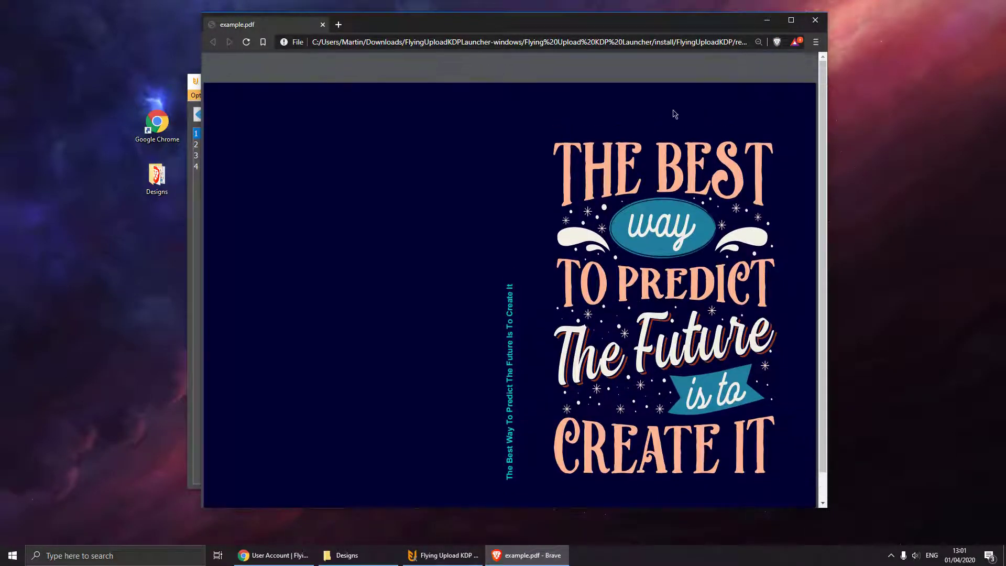
left_click(817, 27)
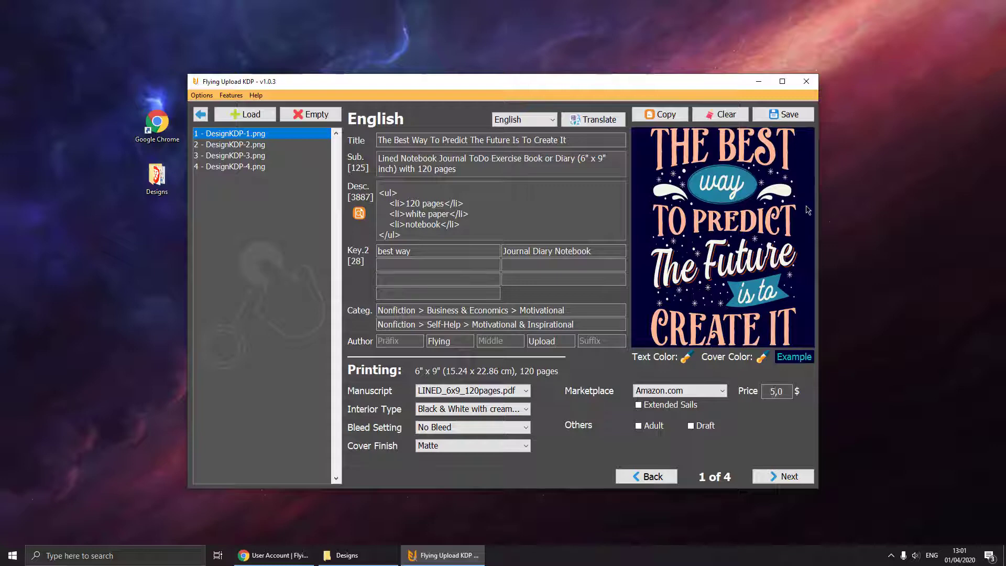
left_click(793, 120)
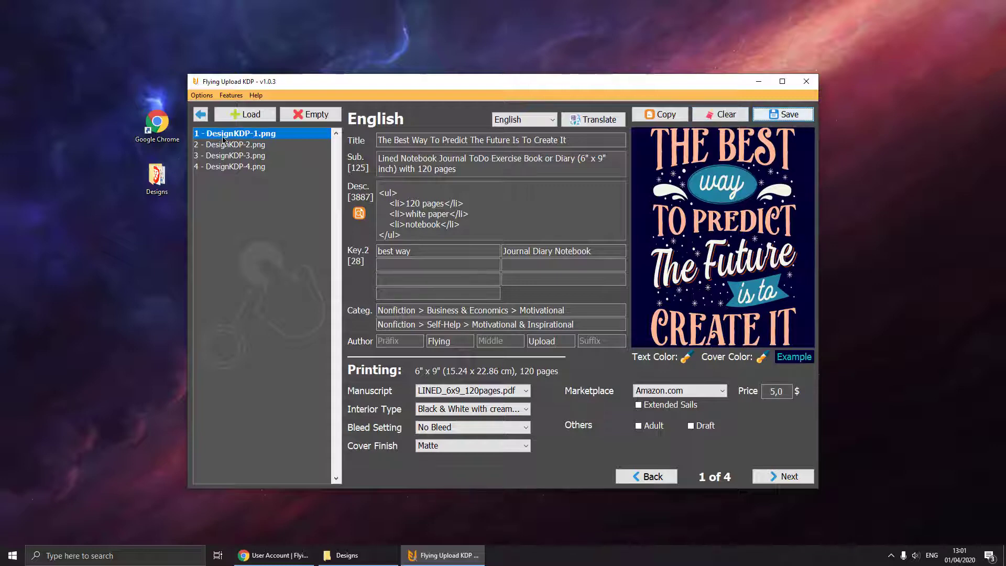
left_click(345, 555)
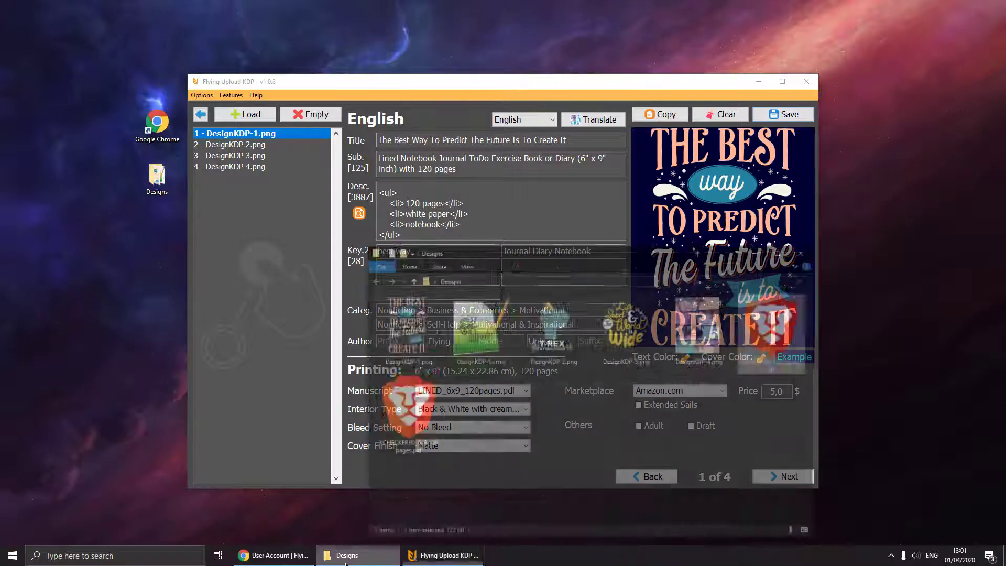
left_click(418, 307)
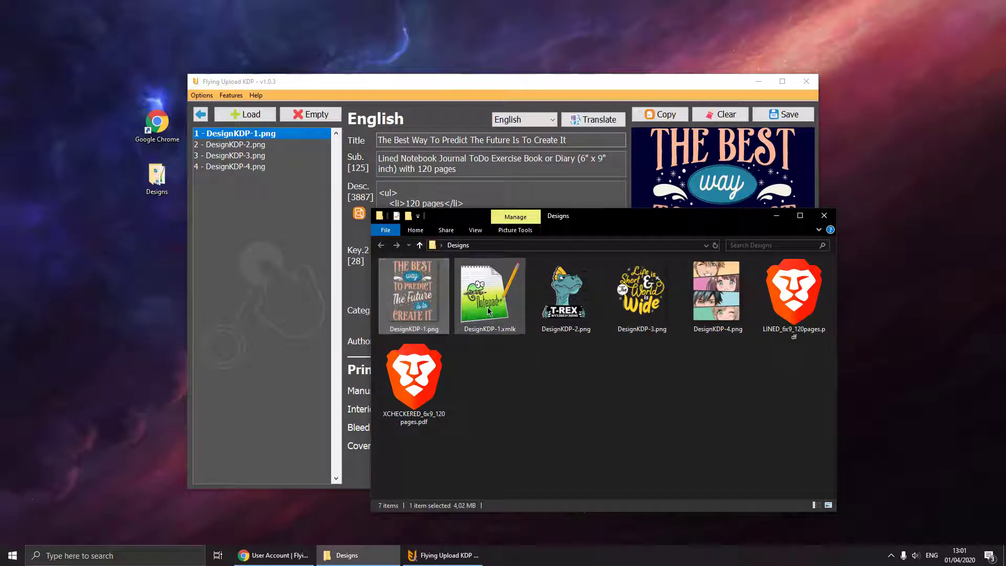
left_click(510, 333, "ctrl")
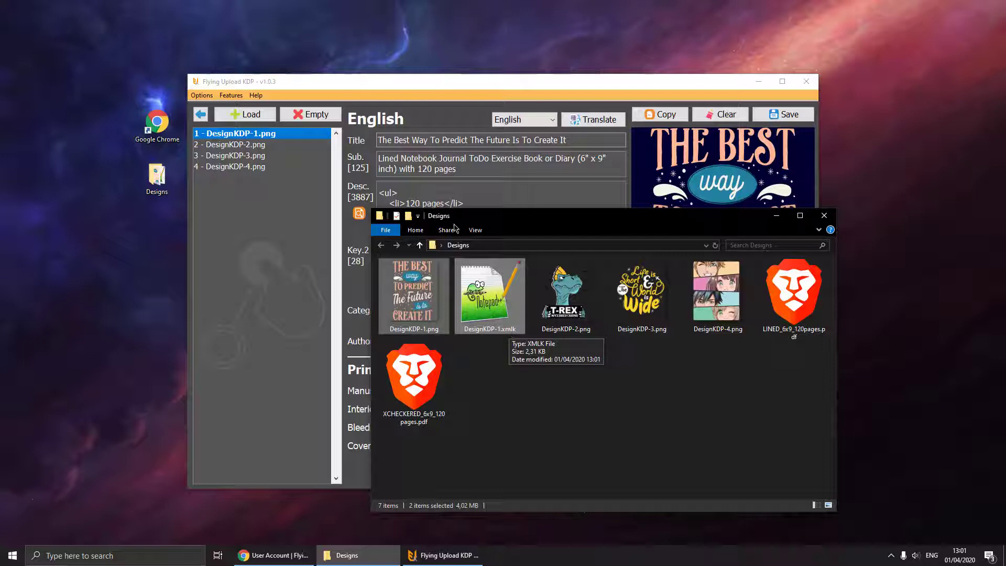
left_click(776, 217)
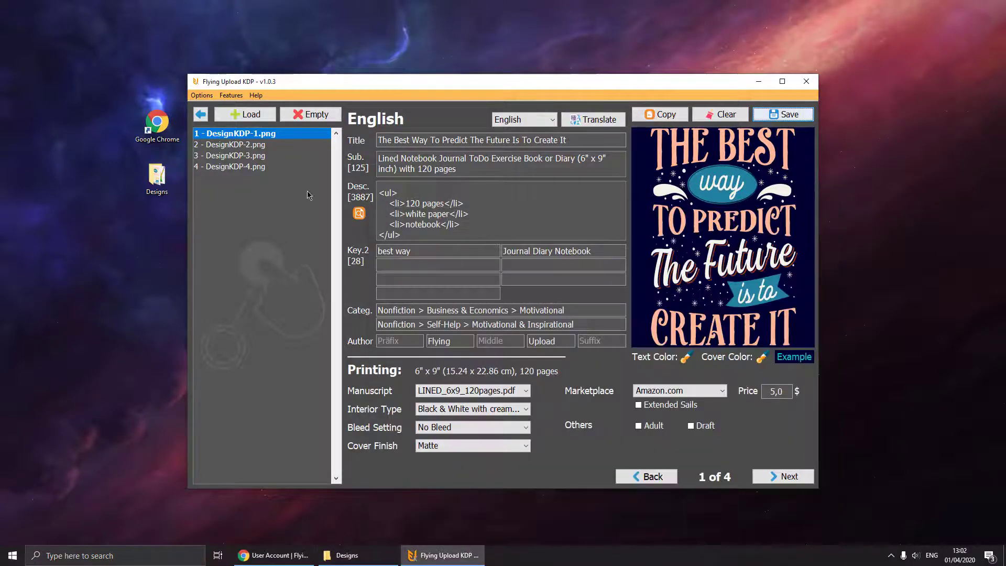
Translate design 1, check the French and Spanish copies, then return to the English original.
left_click(596, 120)
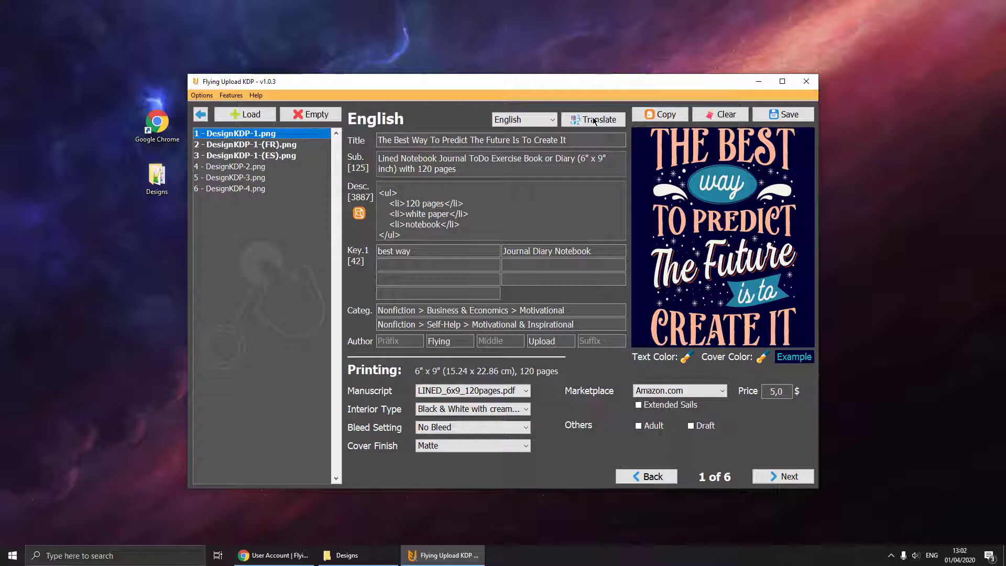
left_click(251, 147)
left_click(250, 156)
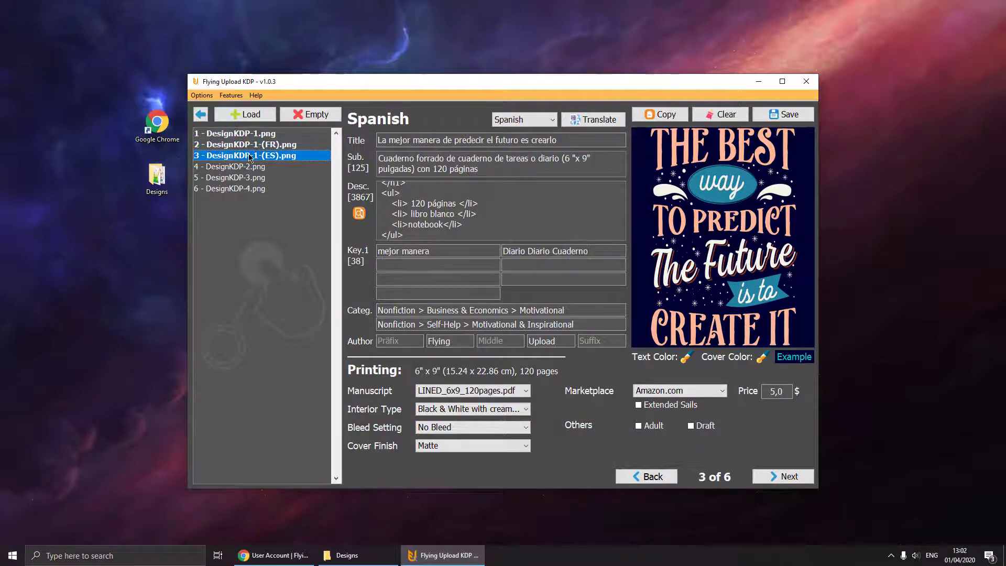
left_click(247, 134)
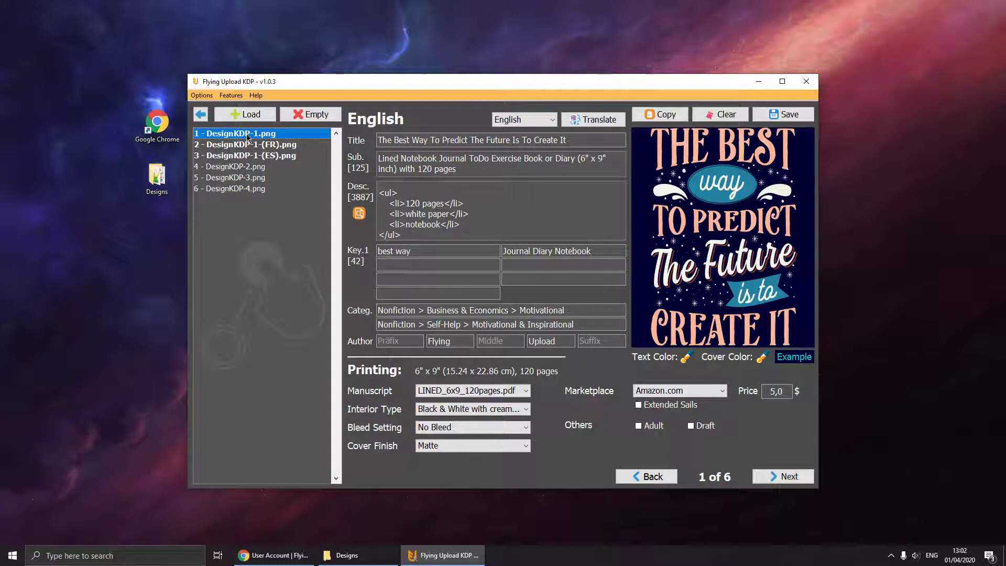
Copy design 1's listing data into the T-Rex design DesignKDP-2.png.
left_click(241, 168)
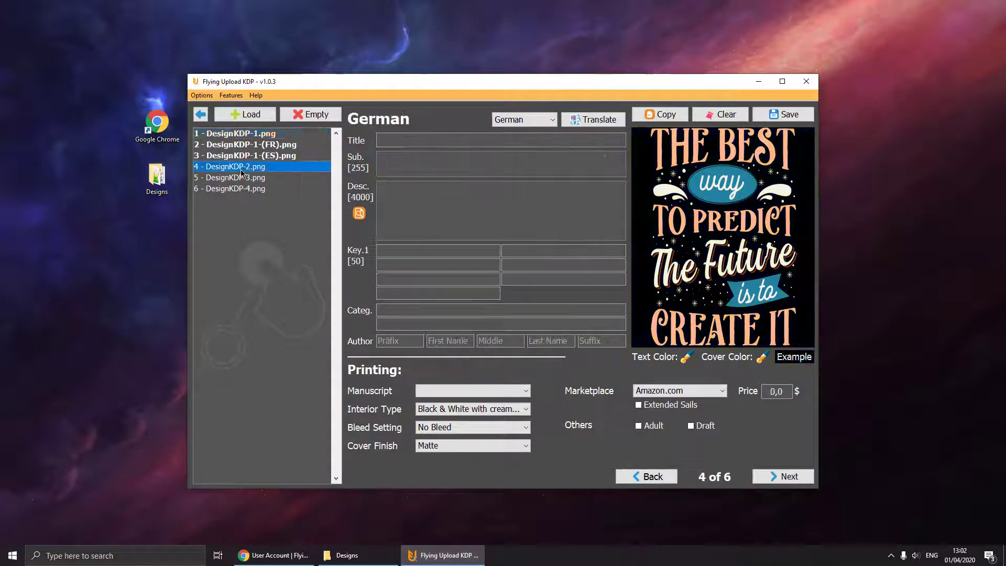
left_click(657, 116)
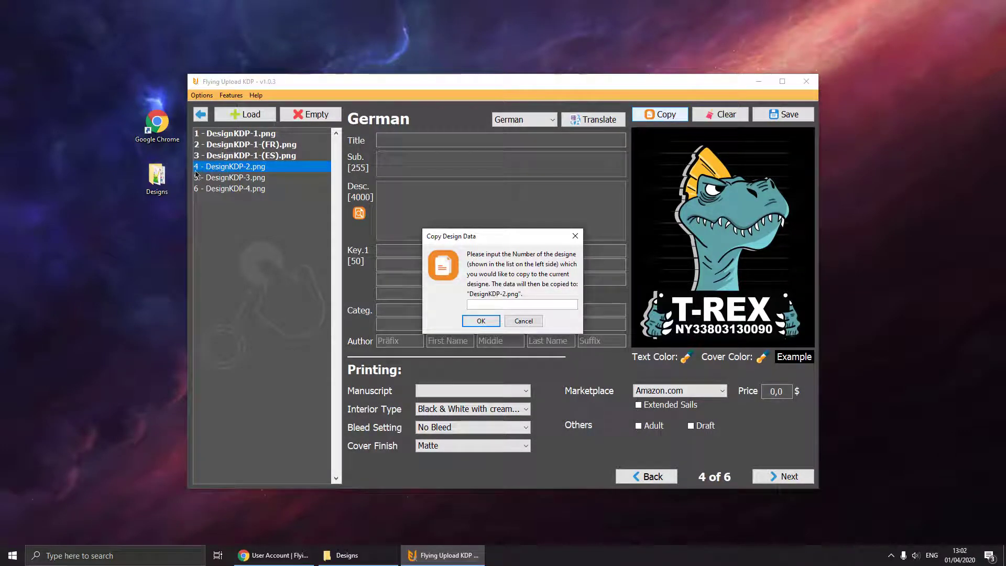
type("1")
left_click(481, 321)
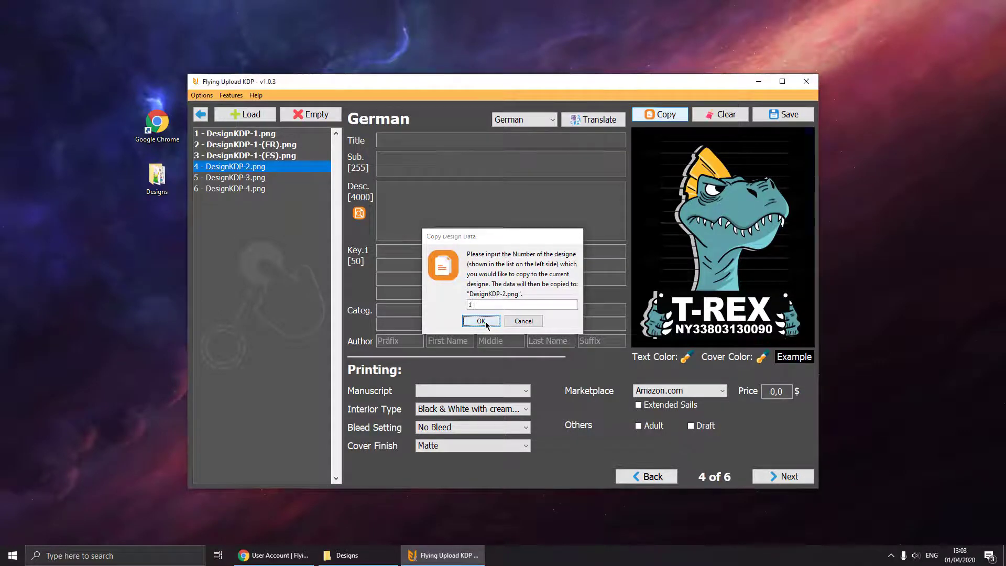
left_click(452, 226)
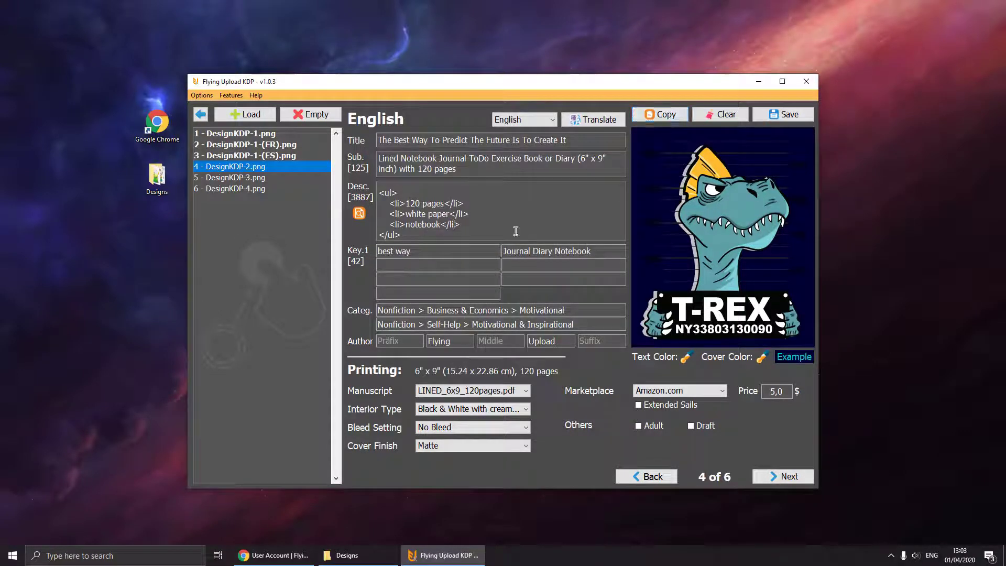
Duplicate the DesignKDP-2 design, keeping the default copy name.
left_click(225, 95)
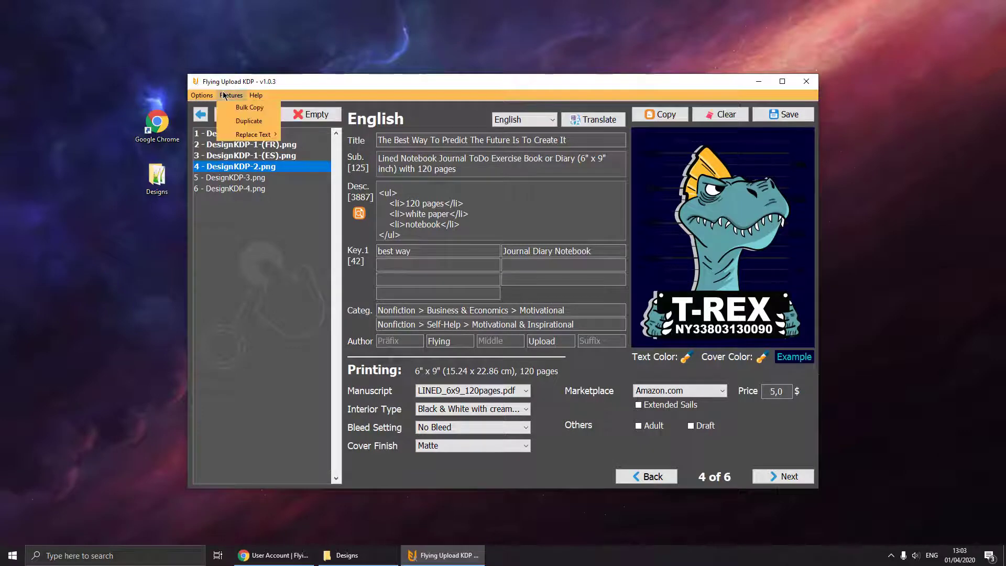
left_click(248, 121)
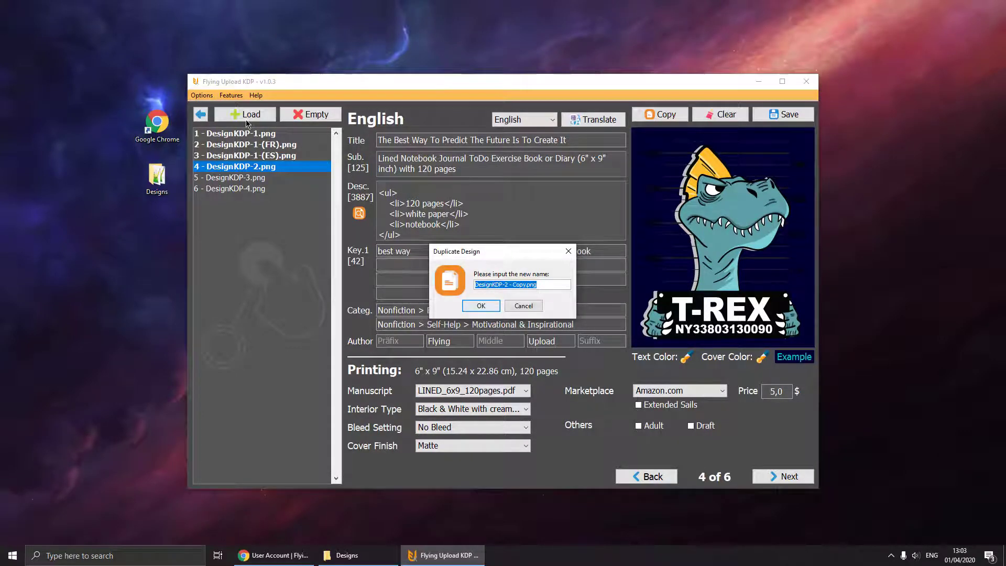
key("Return")
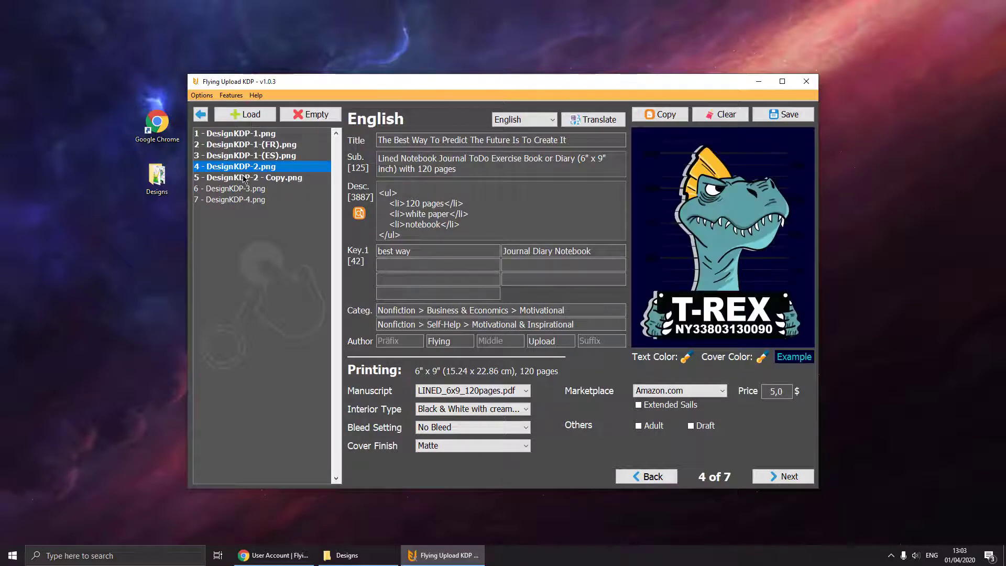
Check the DesignKDP-2 copy's listing and its image file in the Designs folder.
left_click(243, 178)
left_click(241, 171)
left_click(241, 179)
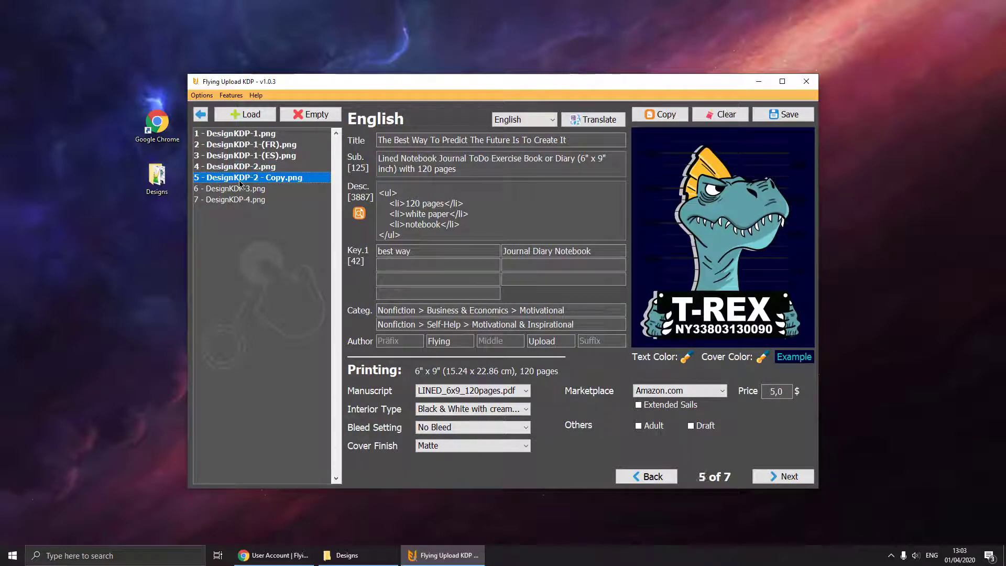
left_click(335, 555)
left_click(562, 377)
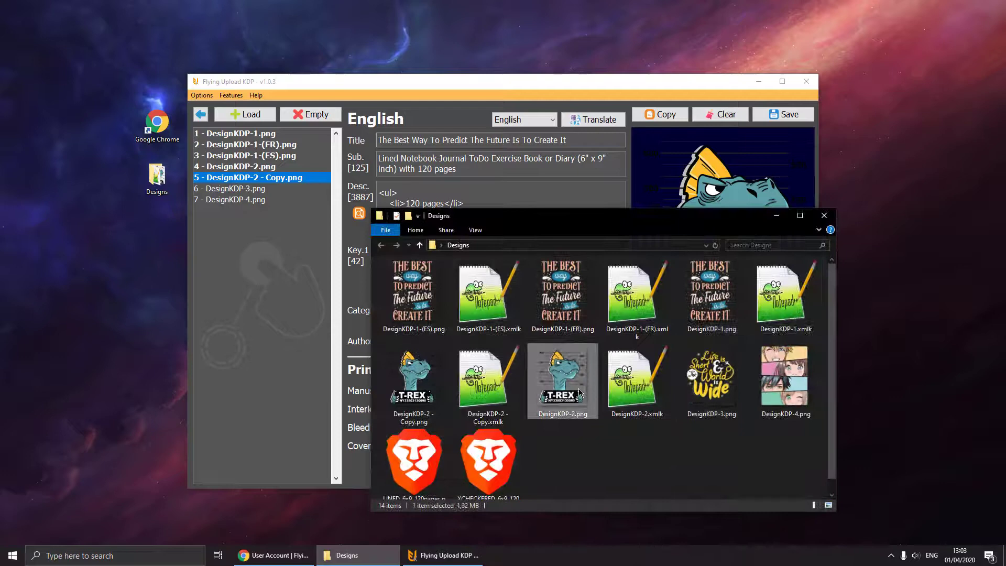
left_click(414, 391)
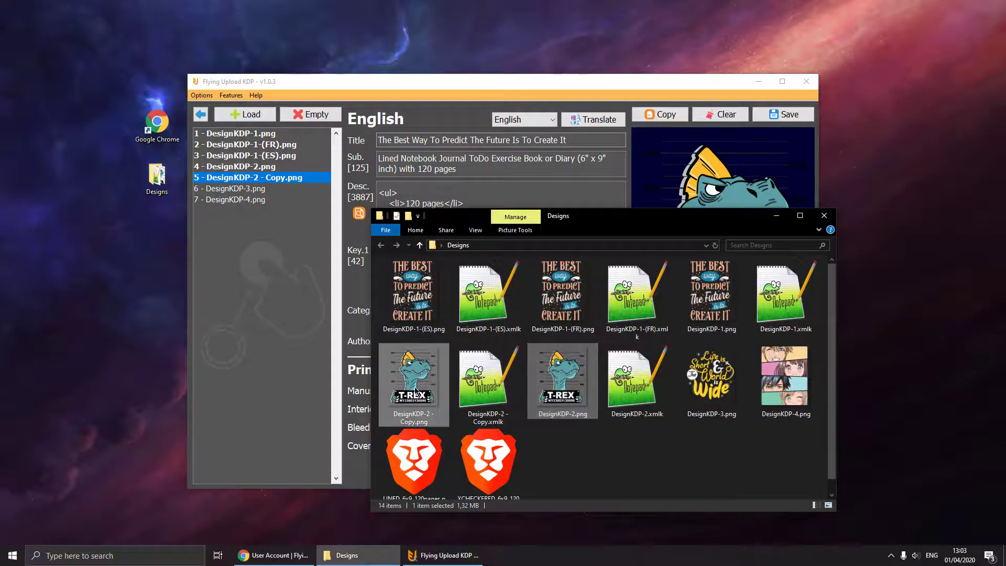
left_click(776, 215)
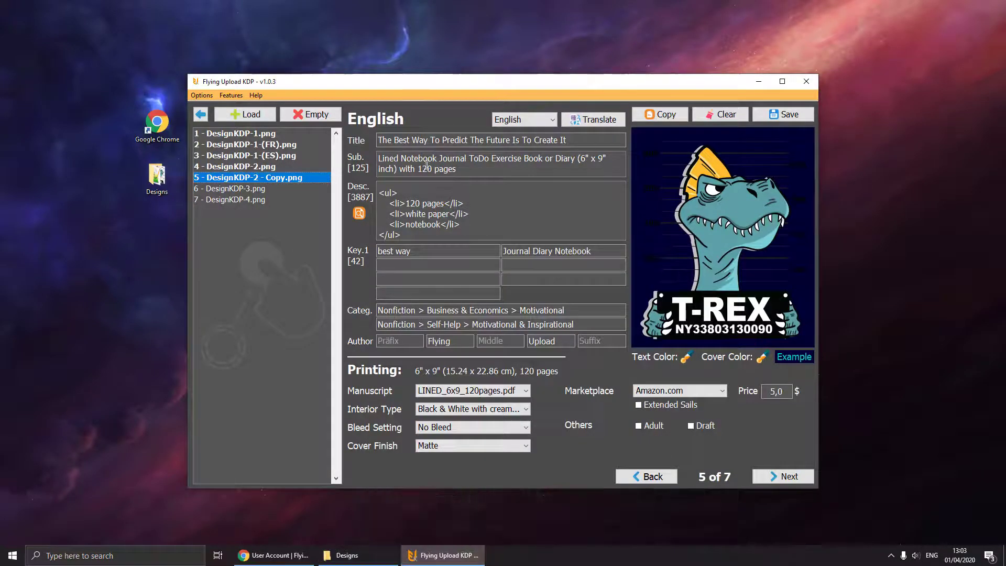
left_click(231, 95)
Dismiss the extra features list without choosing anything.
mouse_move(278, 137)
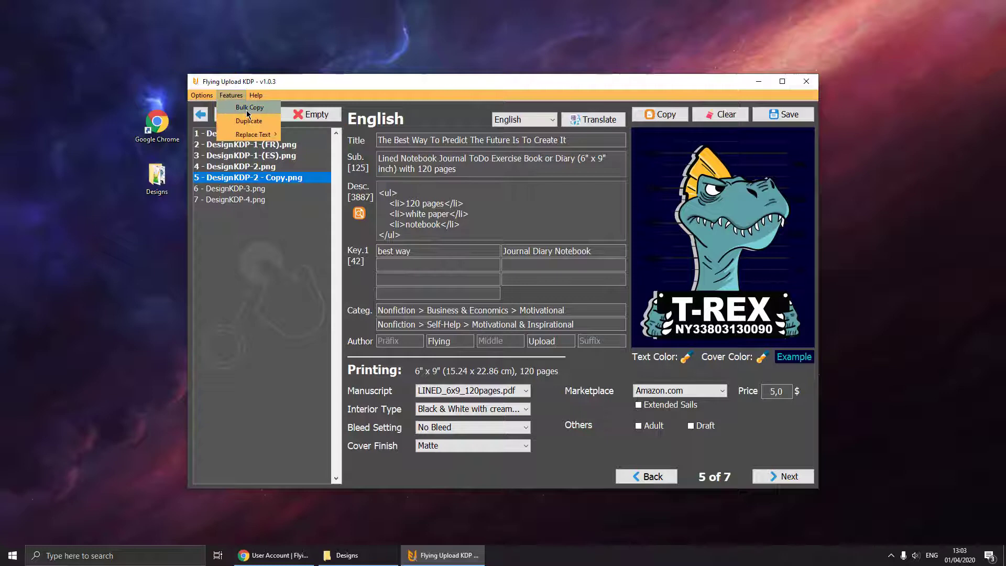
left_click(509, 221)
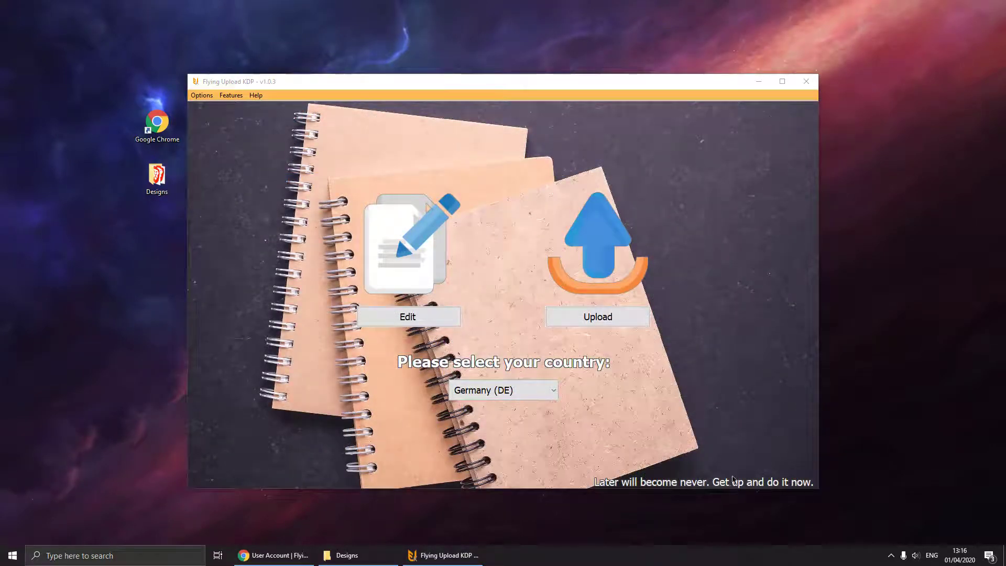
Load DesignKDP-1, -2 and -3 into the upload list and accept the responsibility agreement.
left_click(589, 320)
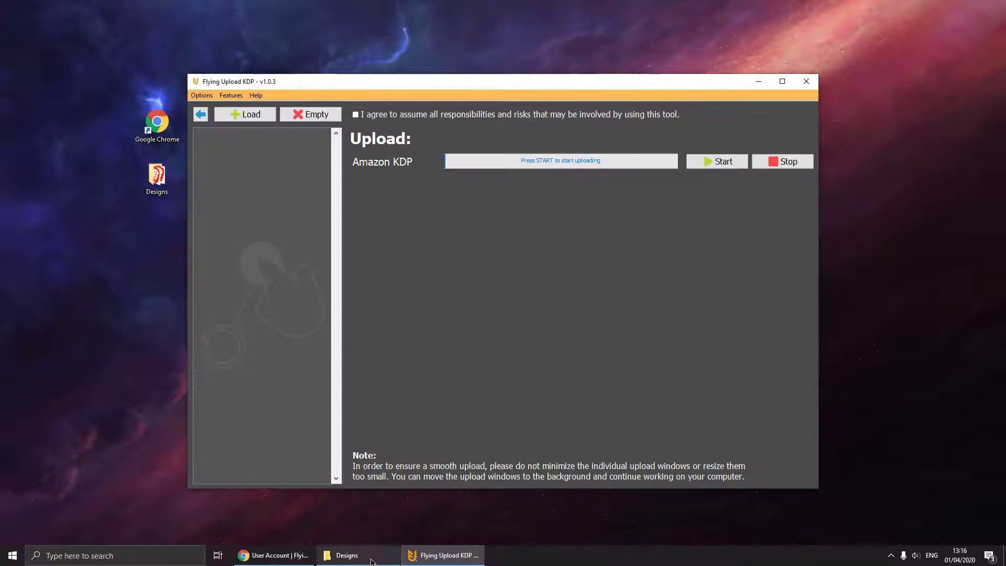
left_click(347, 554)
left_click_drag(418, 308, 274, 208)
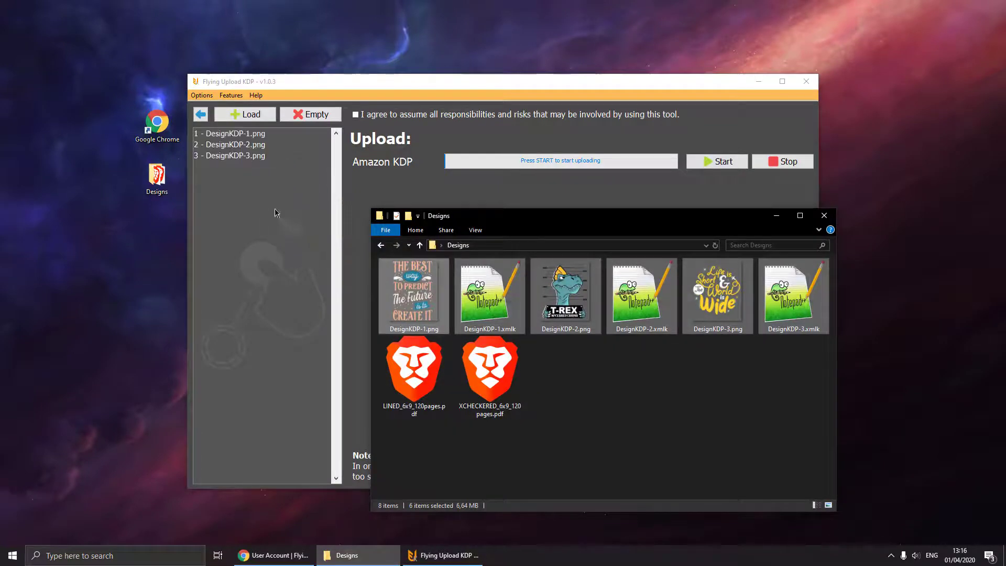
left_click(777, 216)
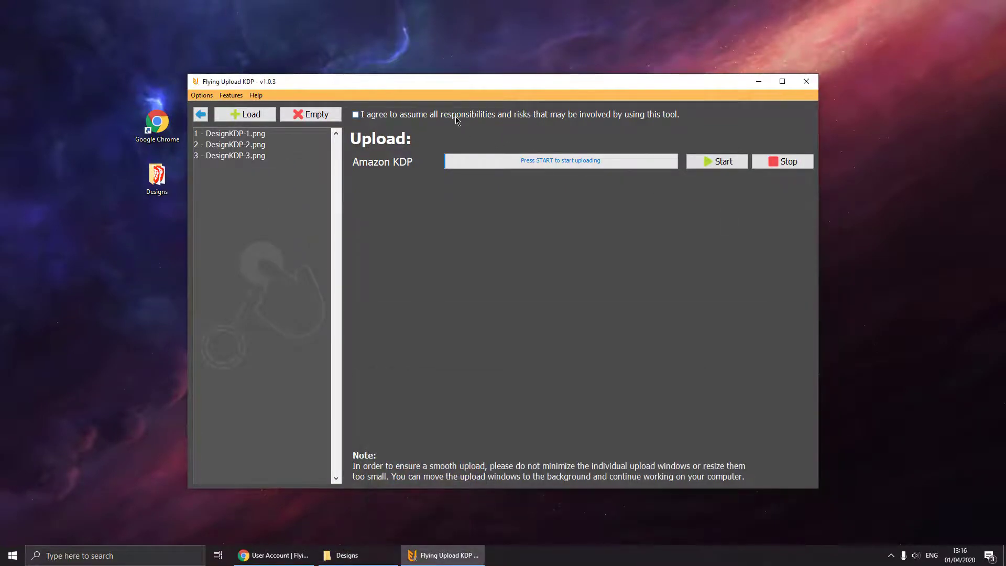
left_click(448, 114)
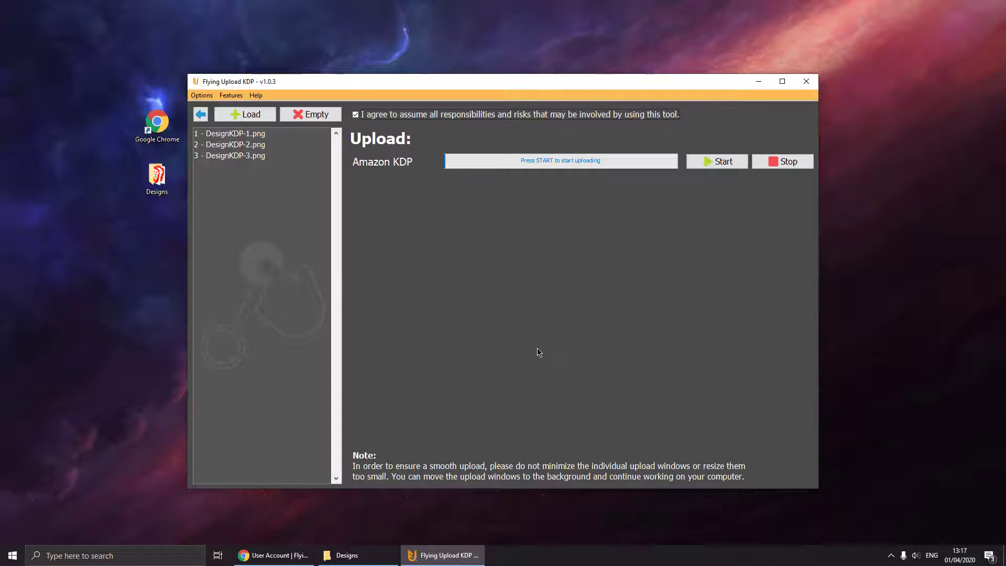
Start uploading to Amazon KDP and maximize the browser window it opens.
left_click(701, 164)
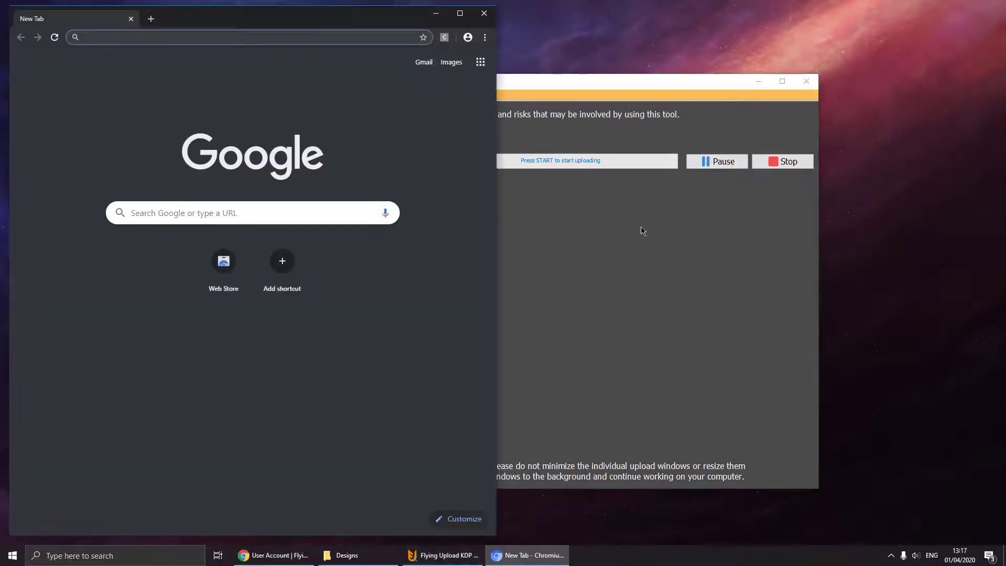
double_click(258, 21)
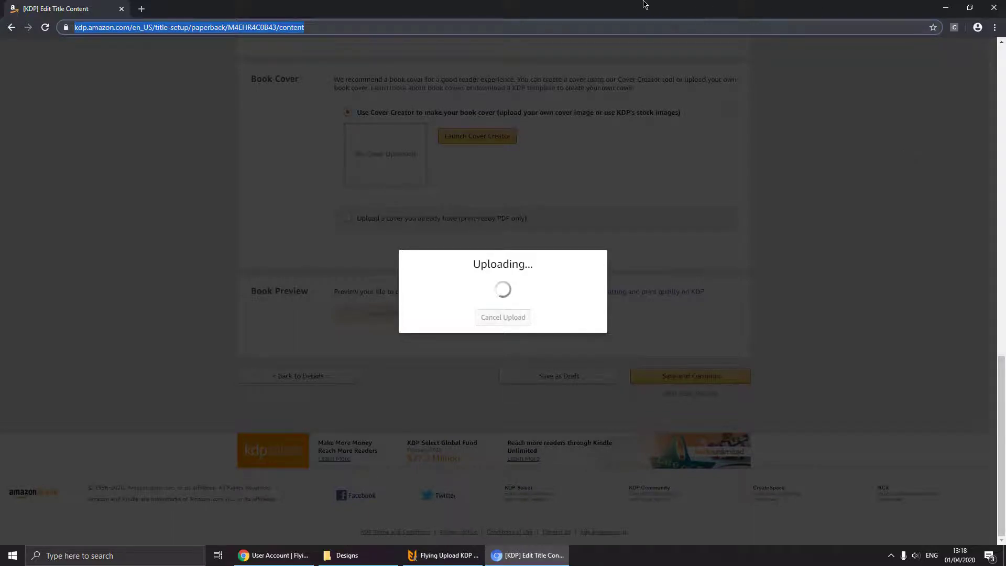
Check design 1 of 3 upload progress beside the KDP page, then return Chrome to full screen.
double_click(575, 7)
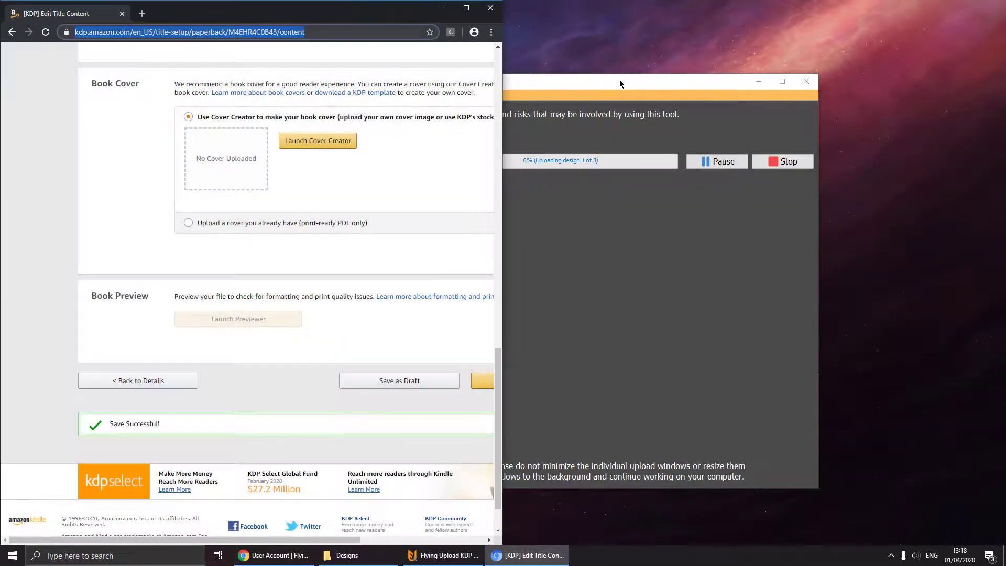
left_click_drag(619, 79, 766, 72)
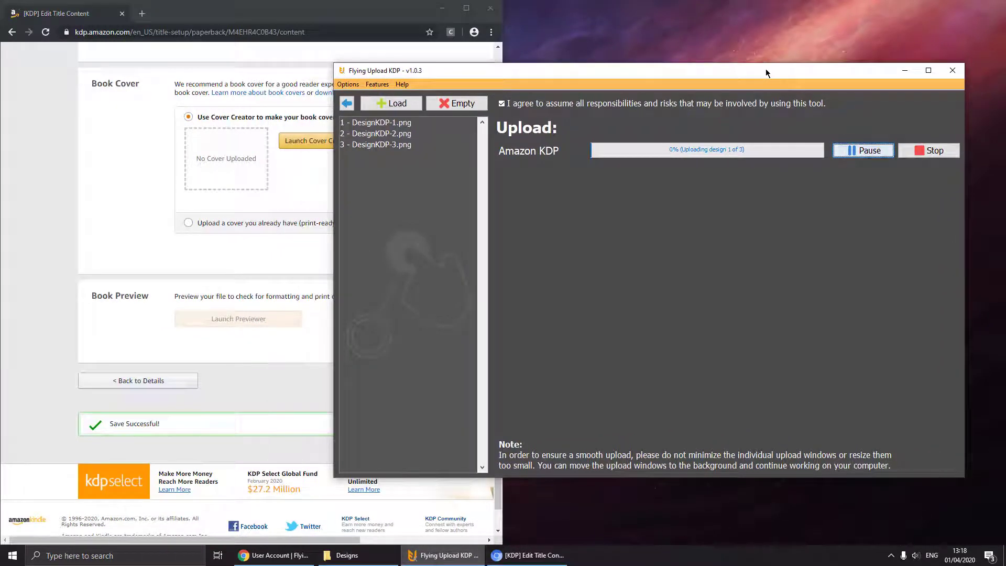
left_click(321, 16)
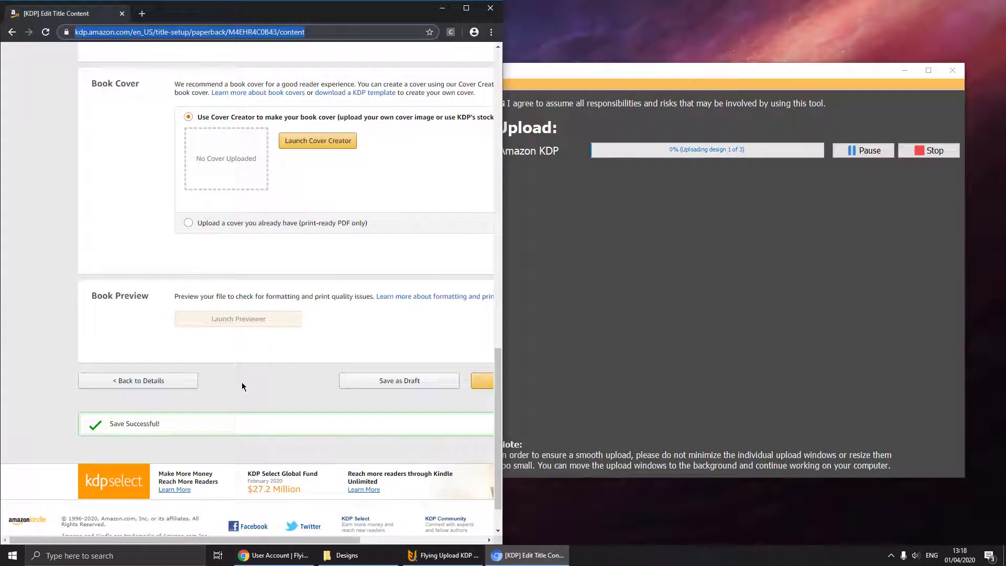
left_click(614, 257)
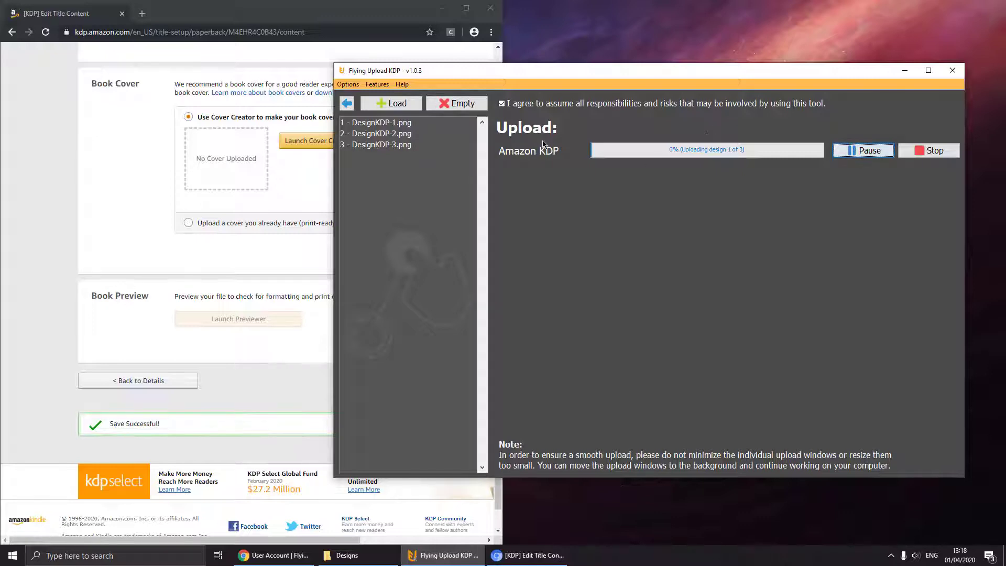
double_click(295, 13)
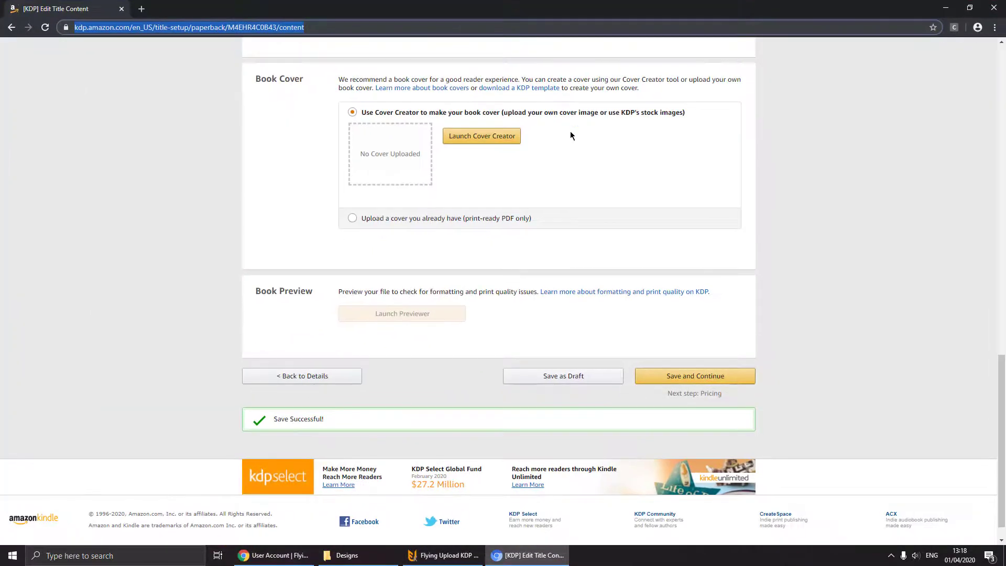
Scroll the KDP Rights & Pricing page while the uploader enters the 7.95 USD list price.
scroll(830, 176, "up", 3)
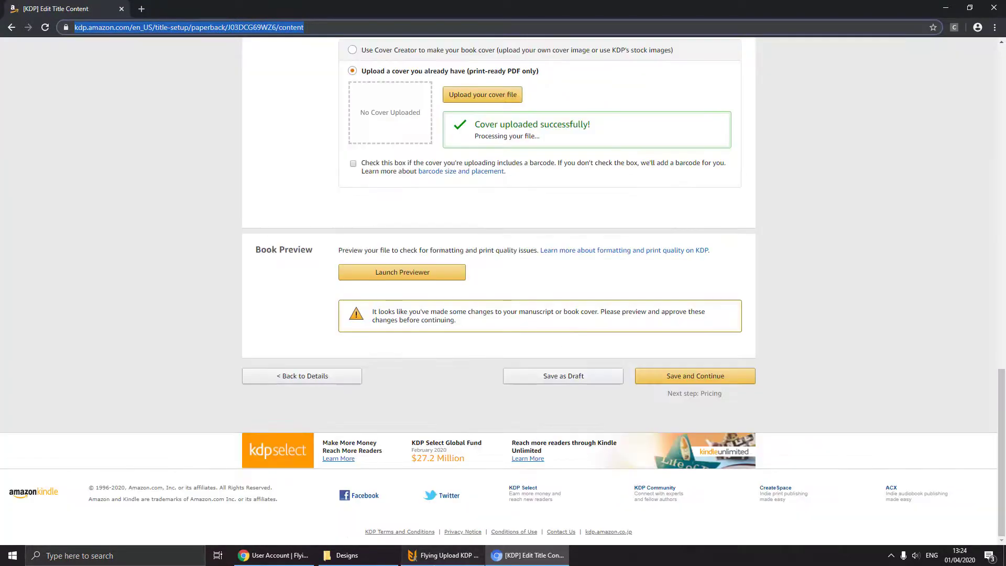
Pause and stop the upload, select the first design, and restart uploading the remaining design.
left_click(443, 555)
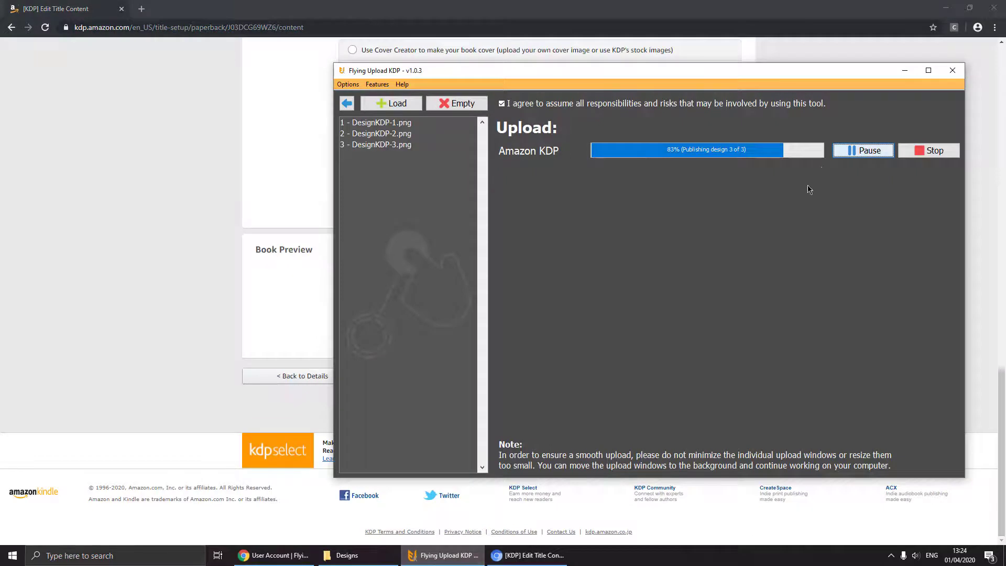
left_click(852, 152)
left_click(929, 151)
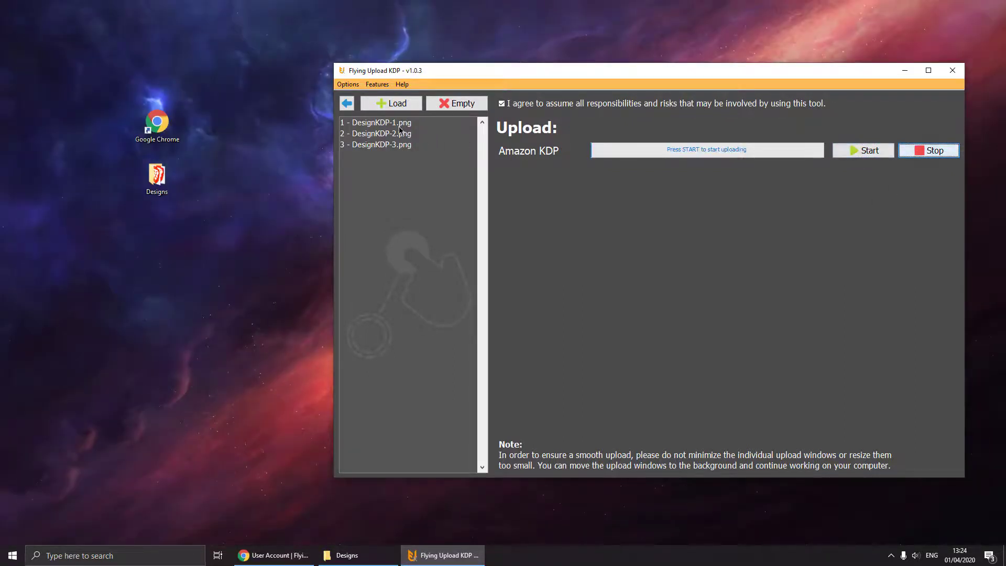
left_click(395, 123)
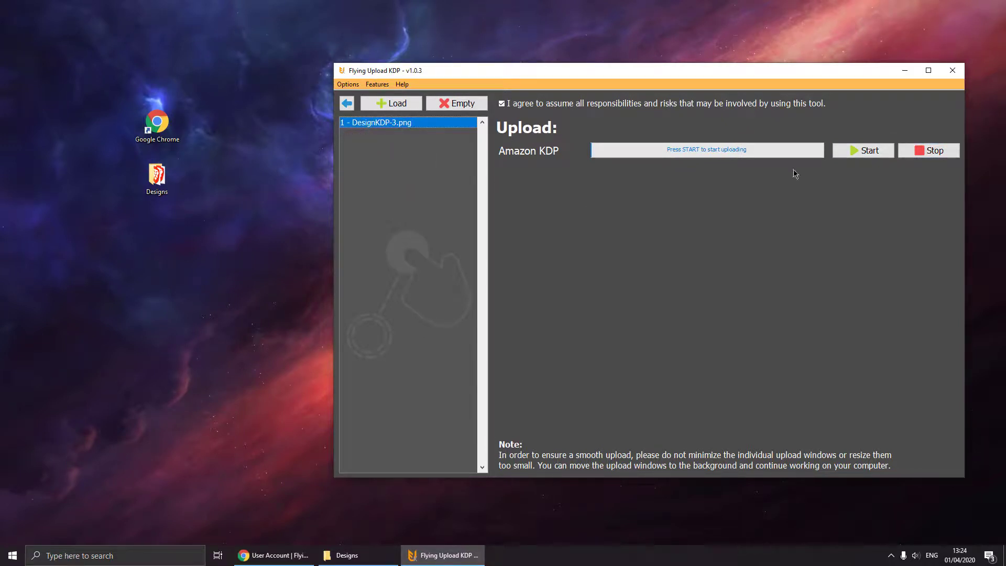
left_click(849, 151)
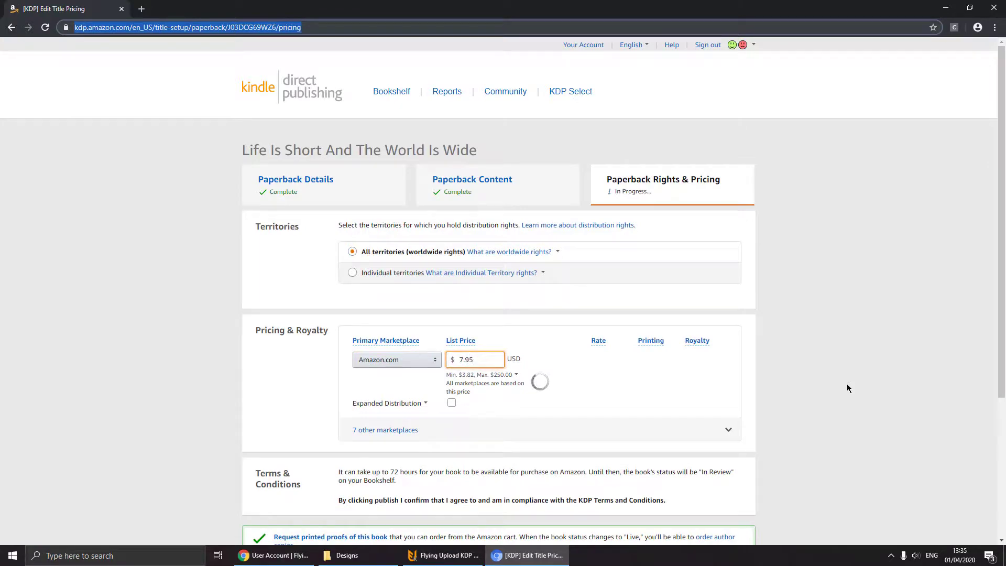
scroll(847, 388, "down", 4)
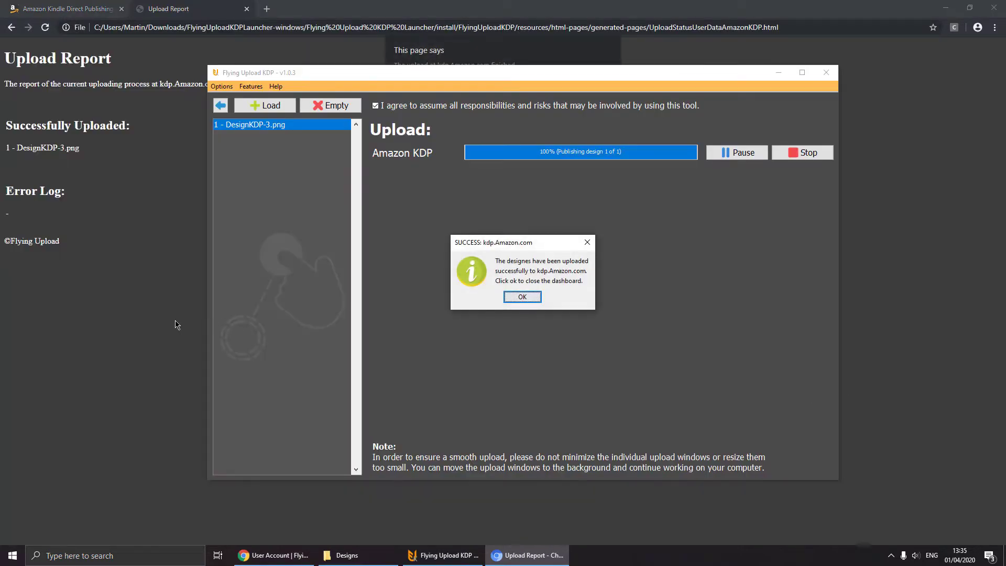
Dismiss the SUCCESS and upload-finished messages, then highlight DesignKDP-3.png in the Upload Report.
key("Return")
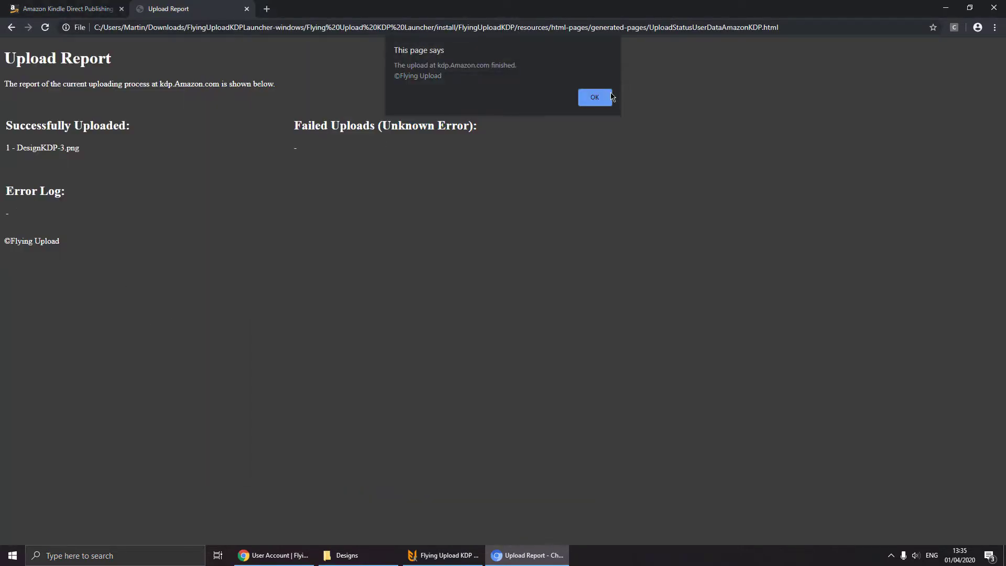
left_click(597, 98)
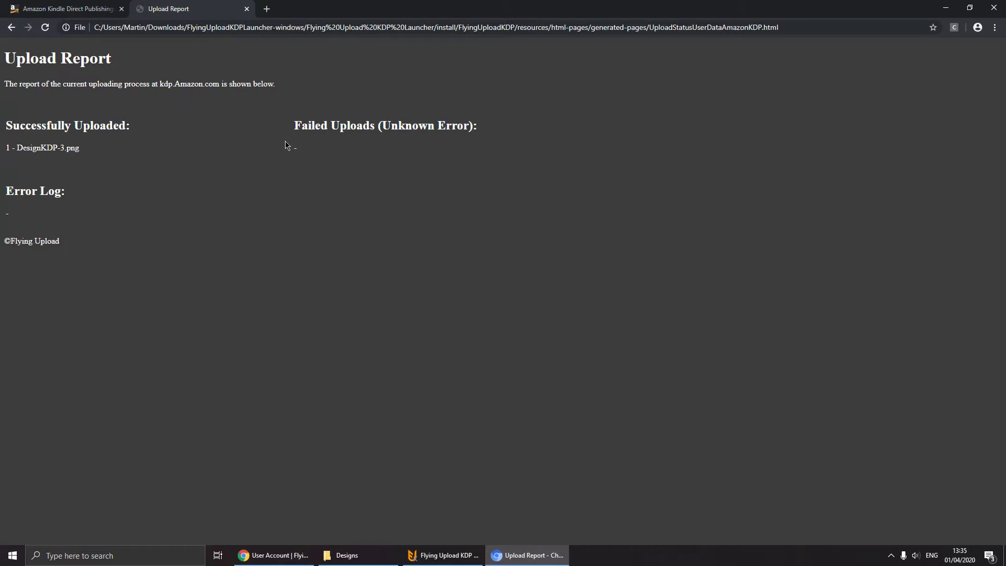
left_click_drag(12, 149, 72, 150)
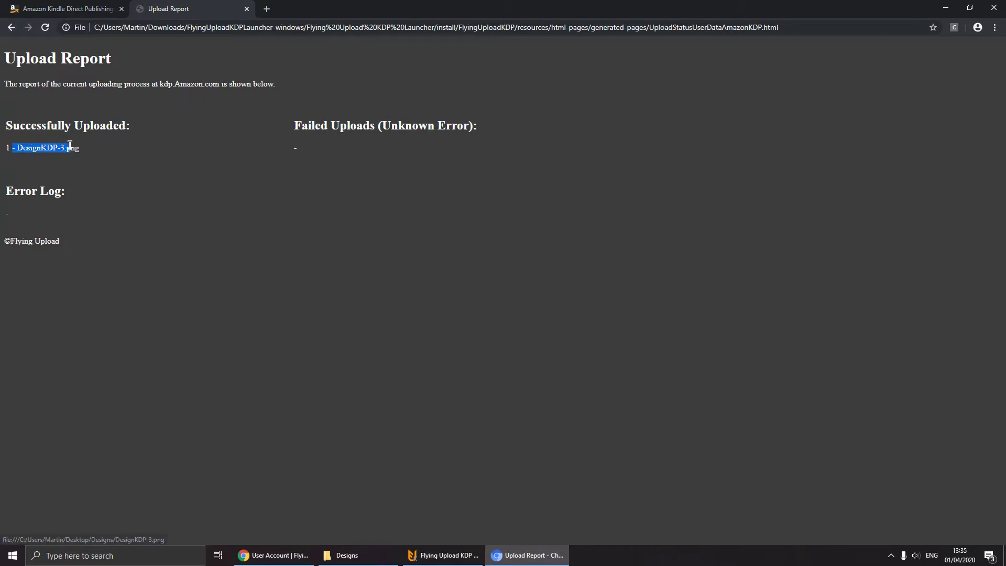